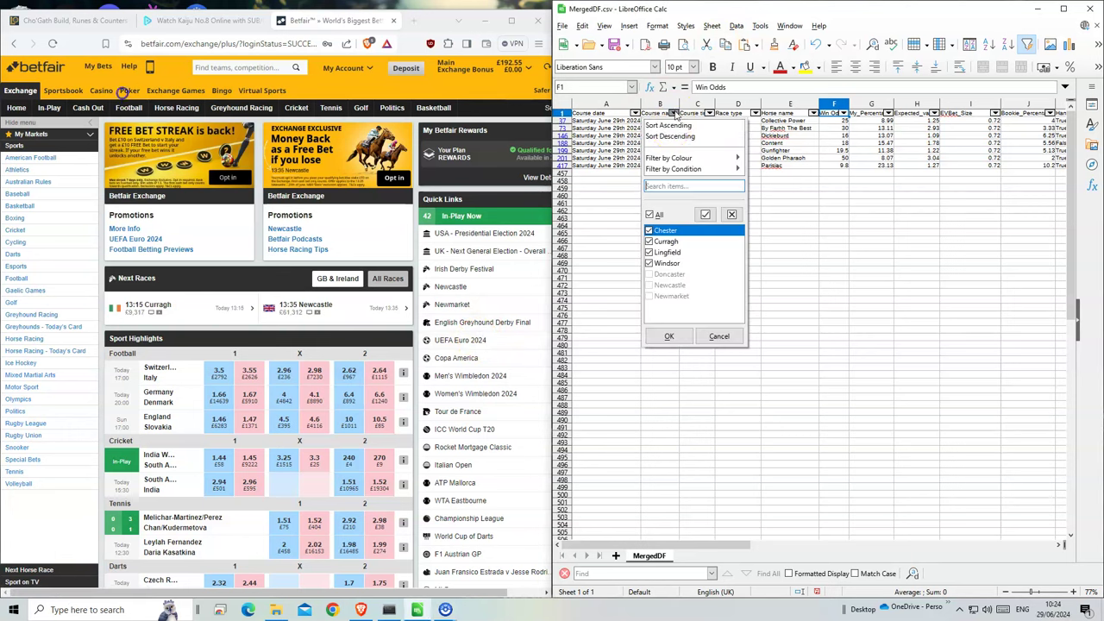
# Sort the filtered MergedDF shortlist ascending by course name
pyautogui.click(669, 125)
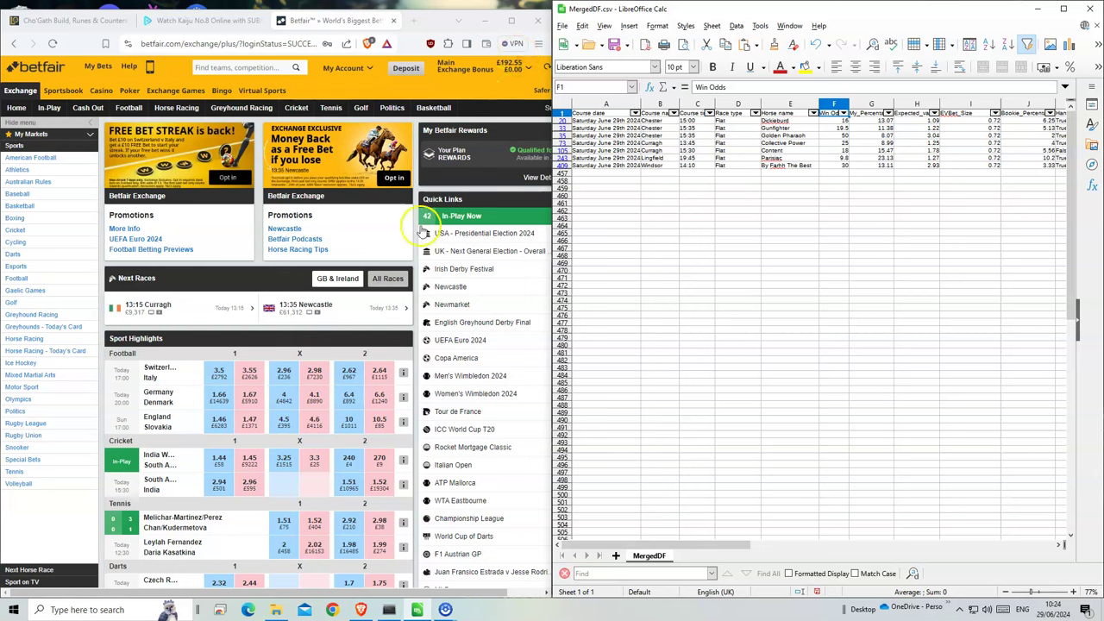
# Back Dickieburd for £1 in the 15:00 Chester race, matched at 20.23
pyautogui.click(166, 107)
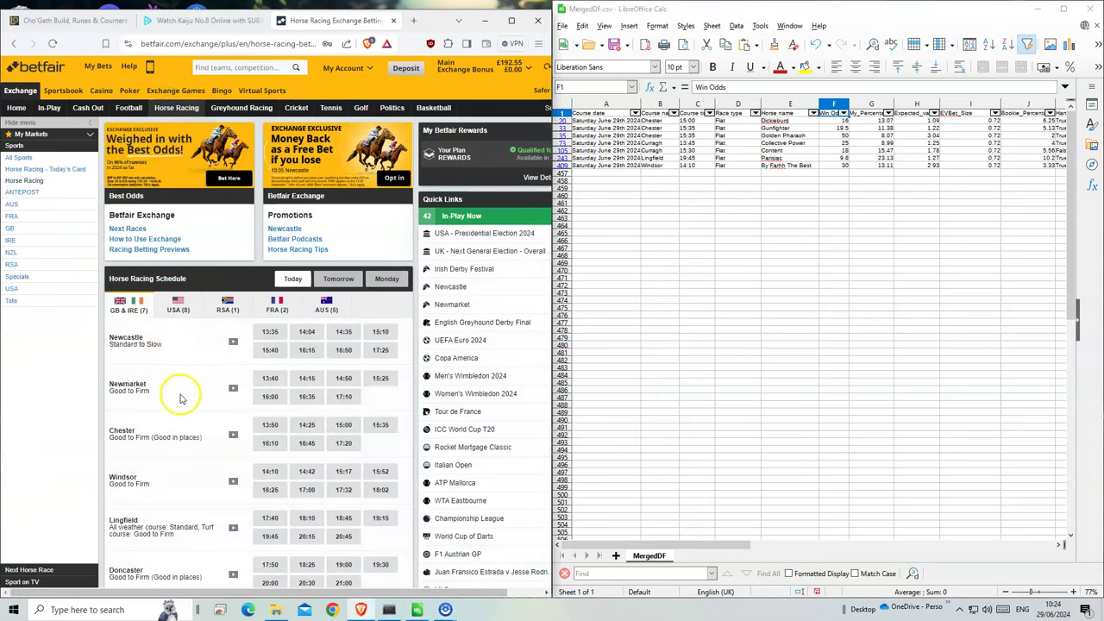
pyautogui.click(340, 425)
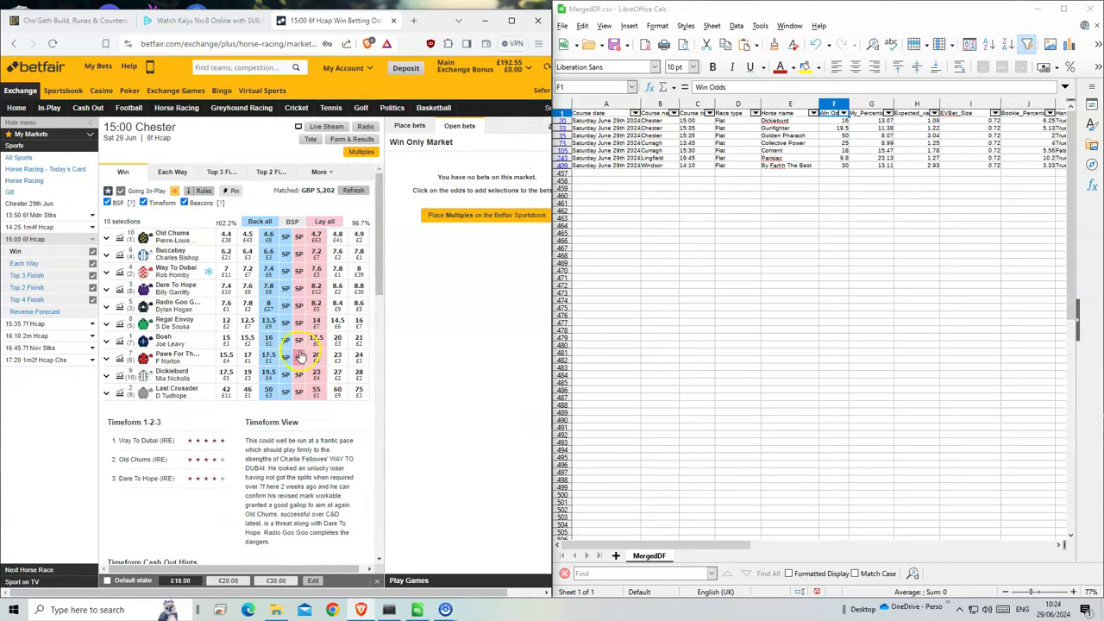
pyautogui.click(264, 381)
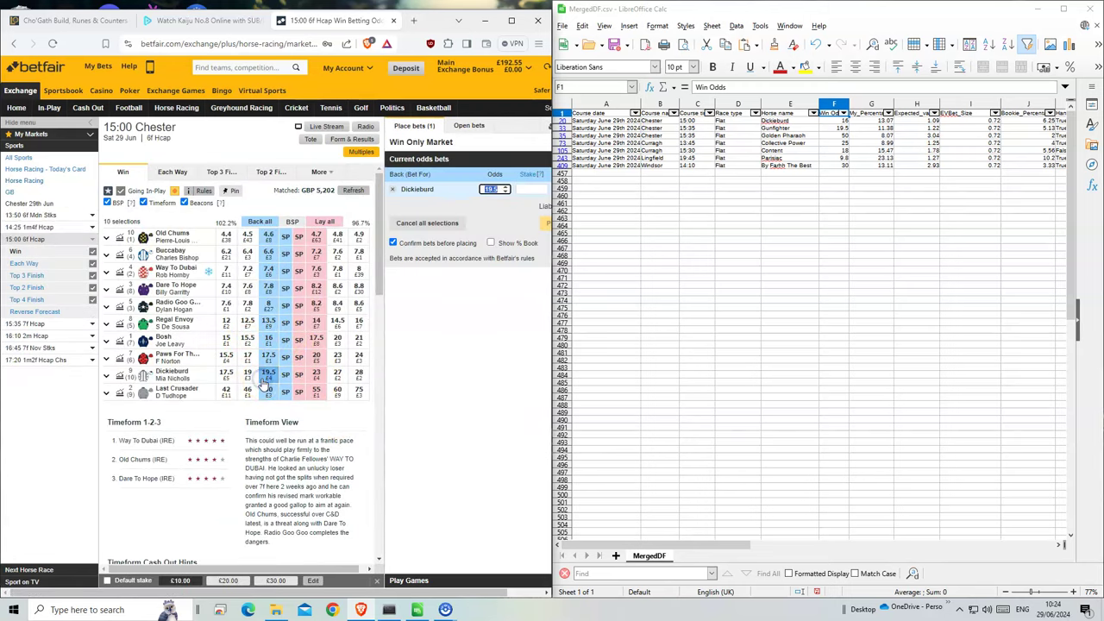
pyautogui.click(530, 189)
pyautogui.write('1')
pyautogui.click(545, 226)
pyautogui.click(779, 128)
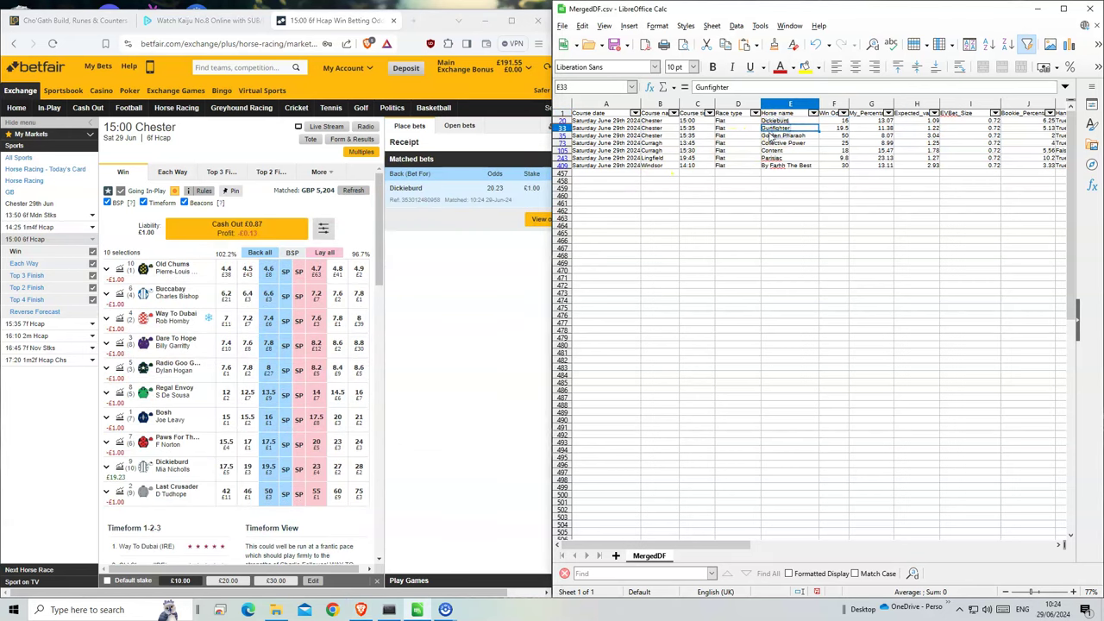
pyautogui.click(35, 323)
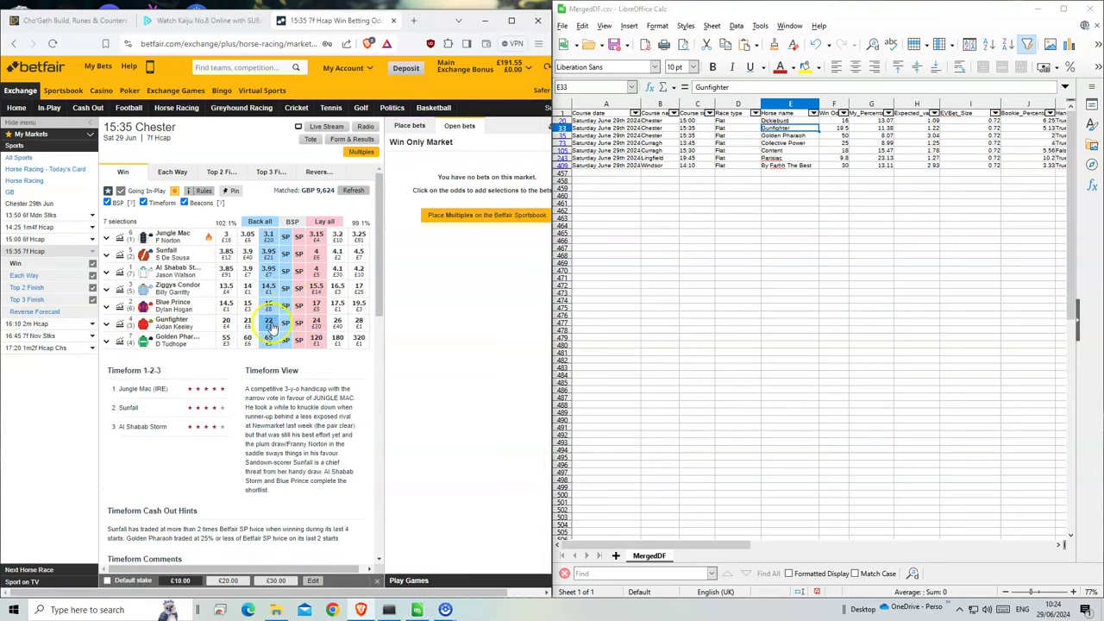
# Back Gunfighter for £1 in the 15:35 Chester race, matched at 22
pyautogui.click(270, 324)
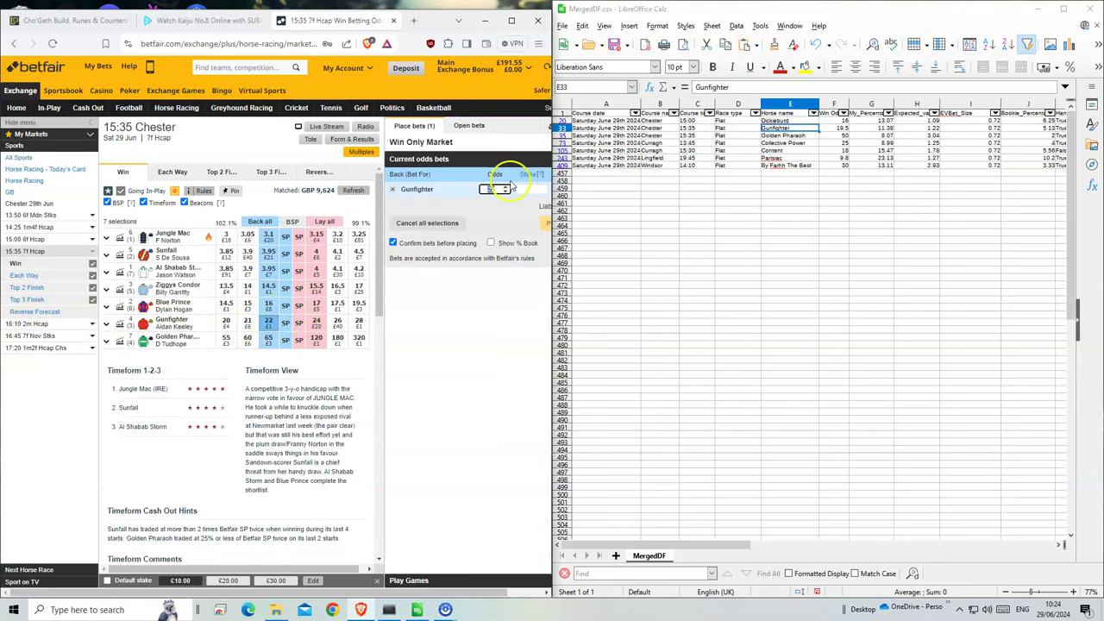
pyautogui.write('1')
pyautogui.click(544, 222)
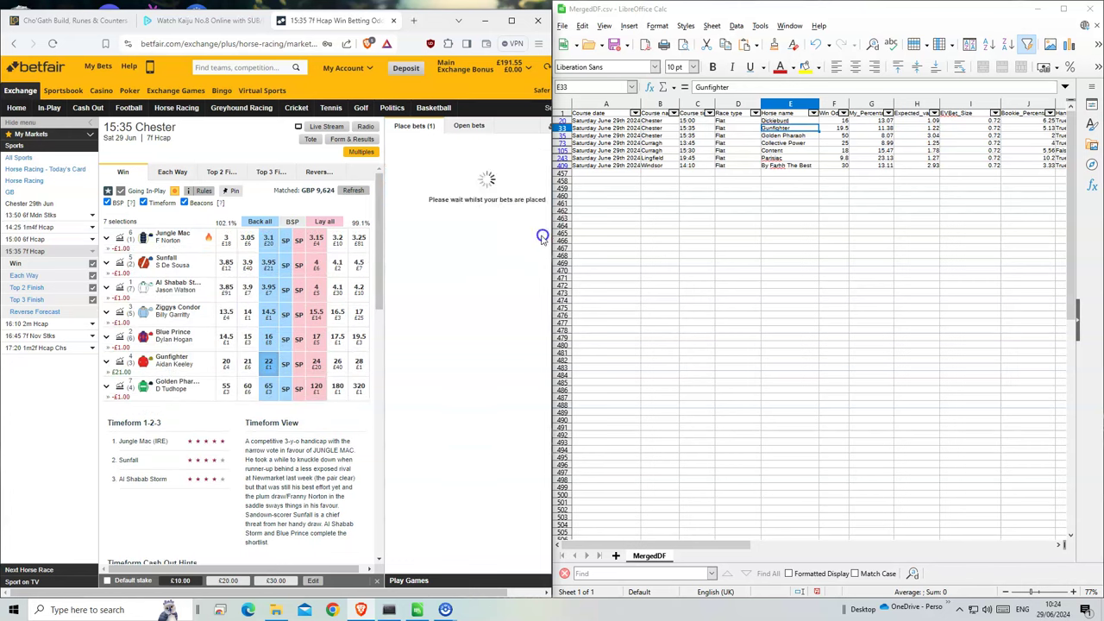
# Back Golden Pharaoh for £1 in the same race, matched at 60.7
pyautogui.click(728, 136)
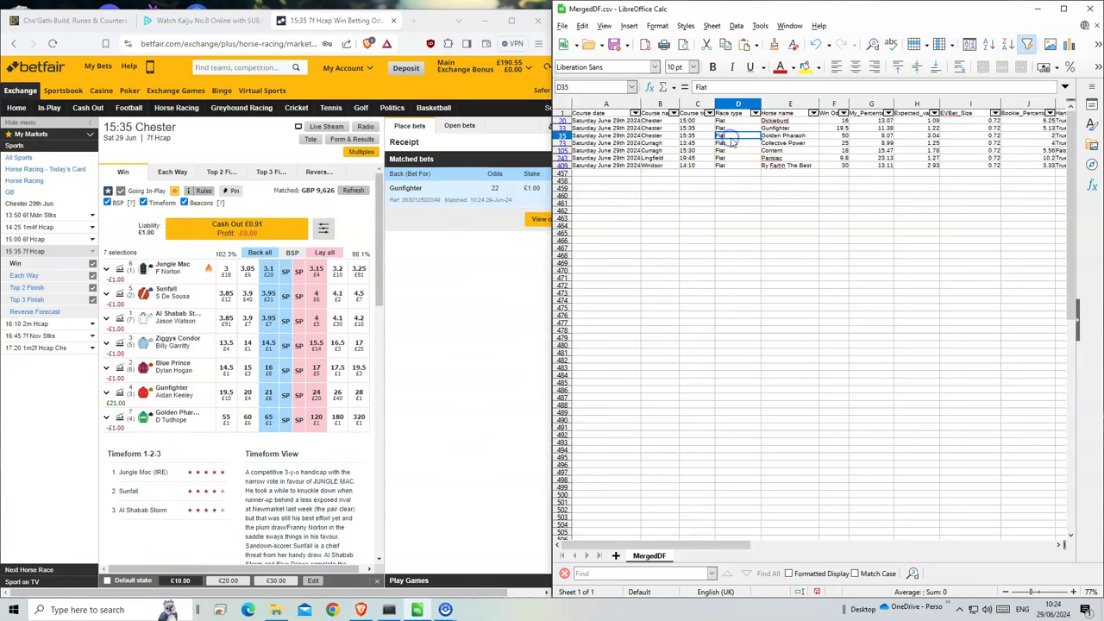
pyautogui.click(269, 421)
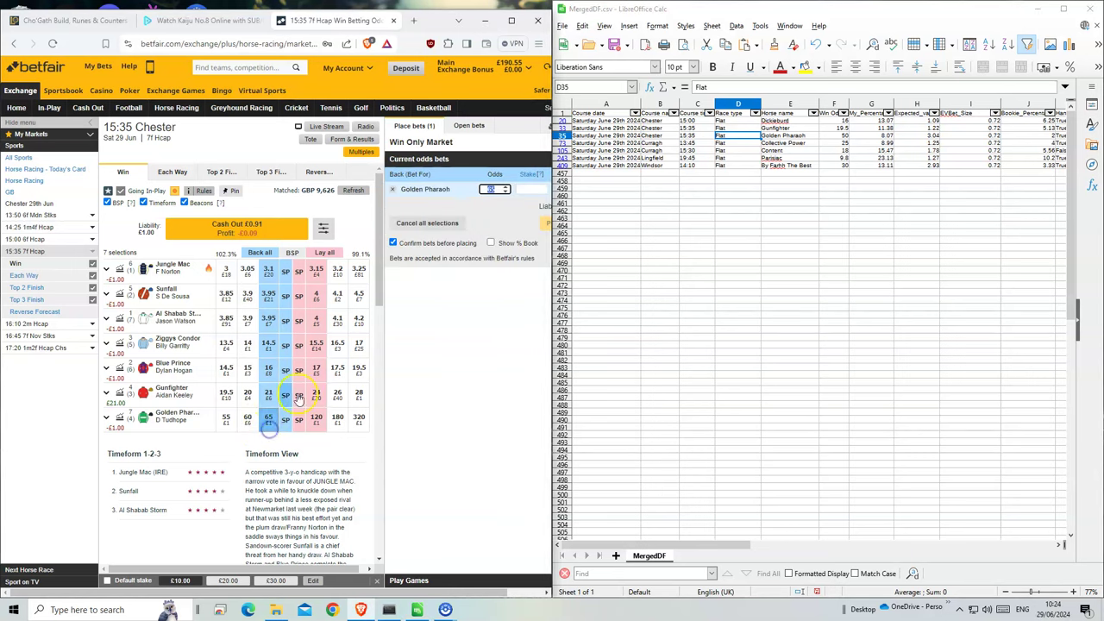
pyautogui.write('1')
pyautogui.click(543, 222)
pyautogui.click(542, 235)
pyautogui.click(792, 134)
pyautogui.click(764, 142)
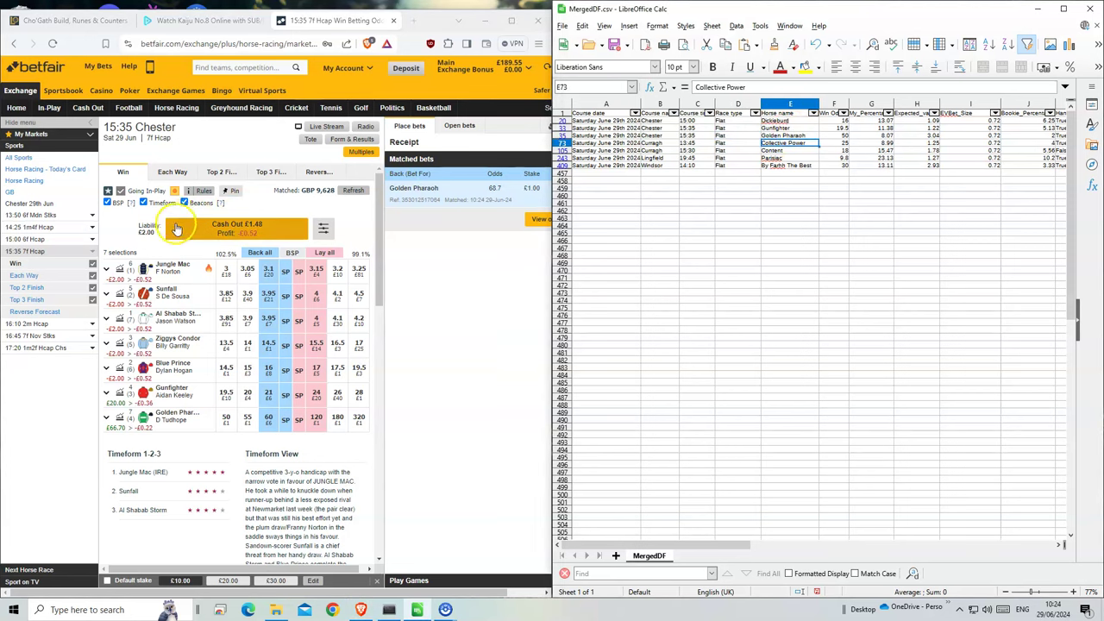
# Back Collective Power for £1 in the 13:45 Curragh race, matched at 29.15
pyautogui.click(157, 110)
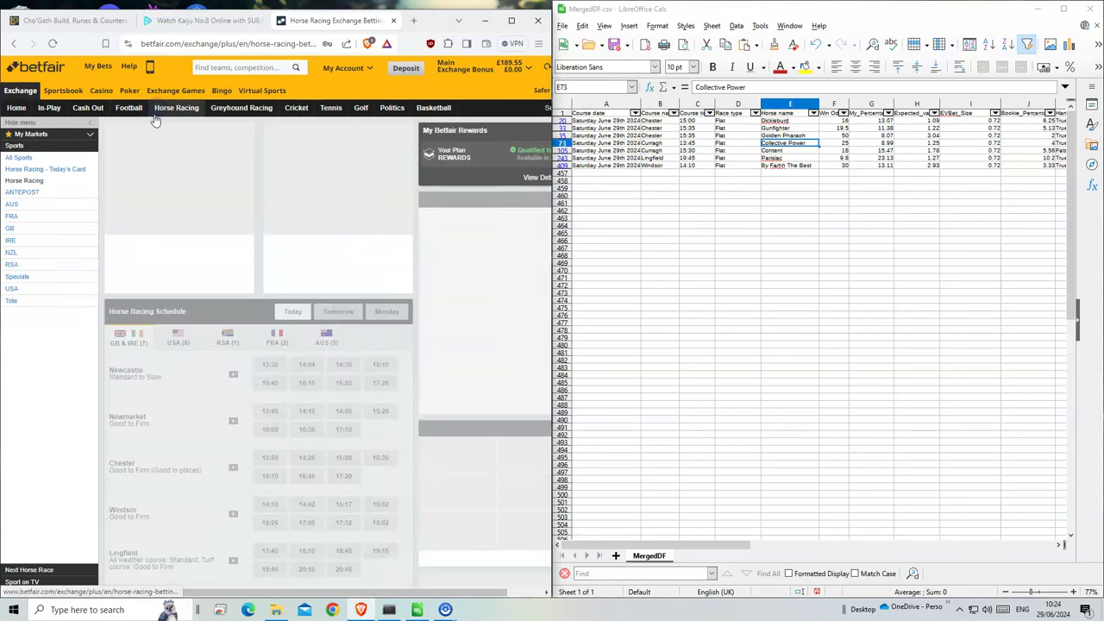
pyautogui.scroll(-2, 193, 475)
pyautogui.scroll(-1, 193, 474)
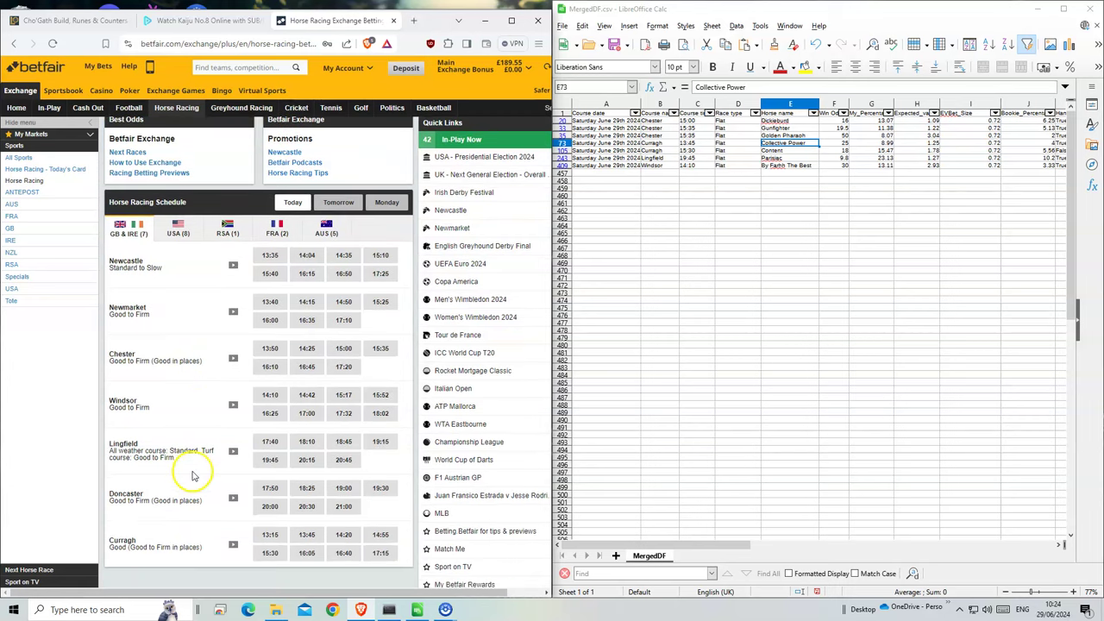
pyautogui.click(307, 535)
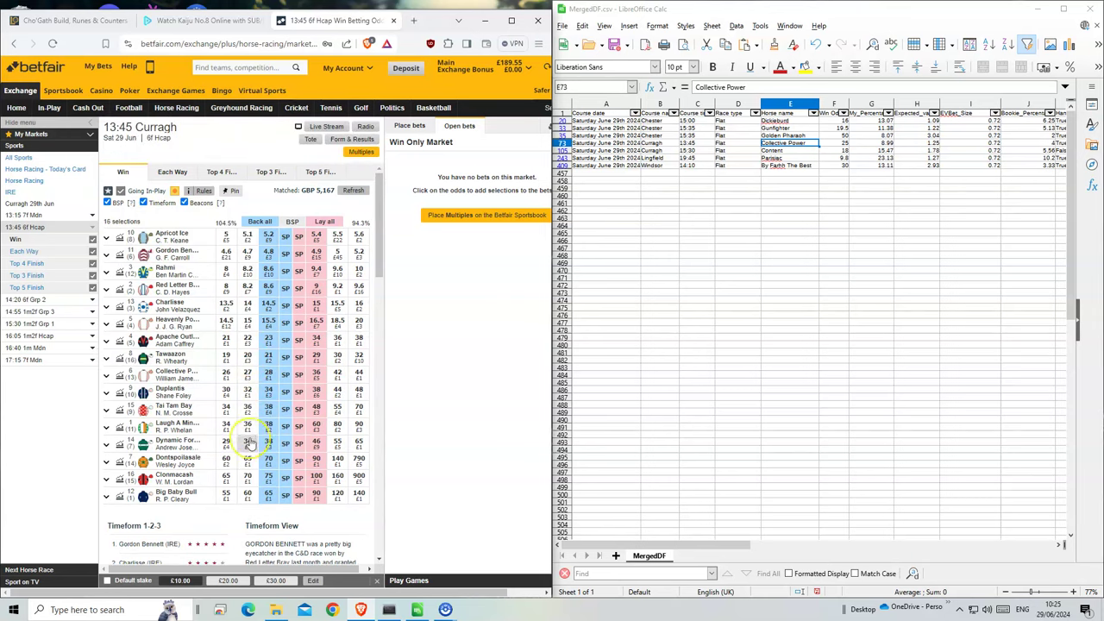
pyautogui.click(268, 373)
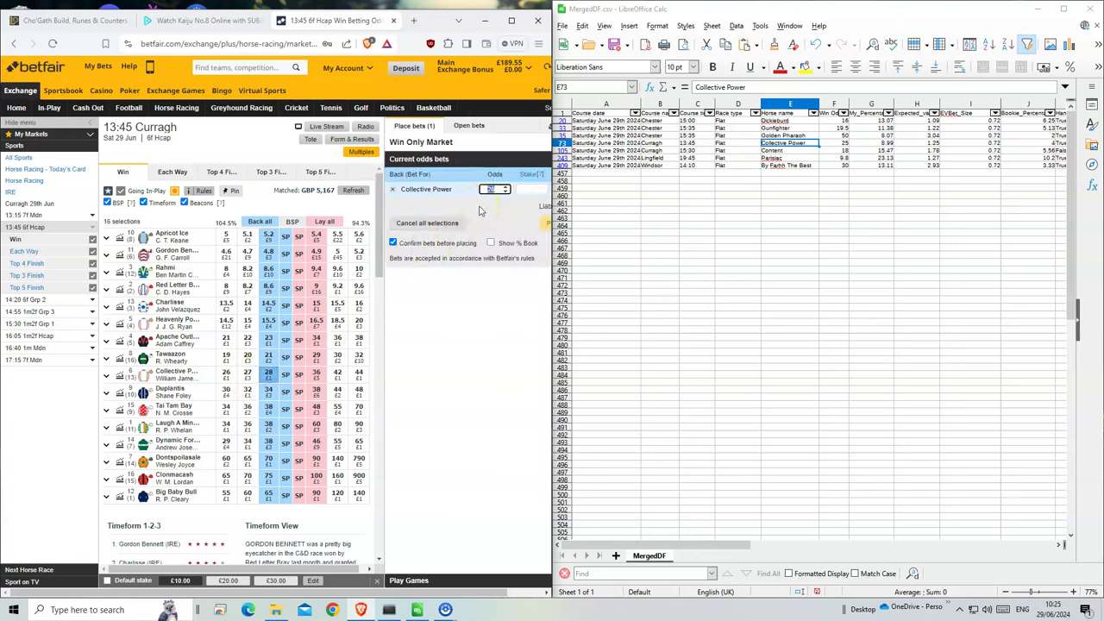
pyautogui.write('1')
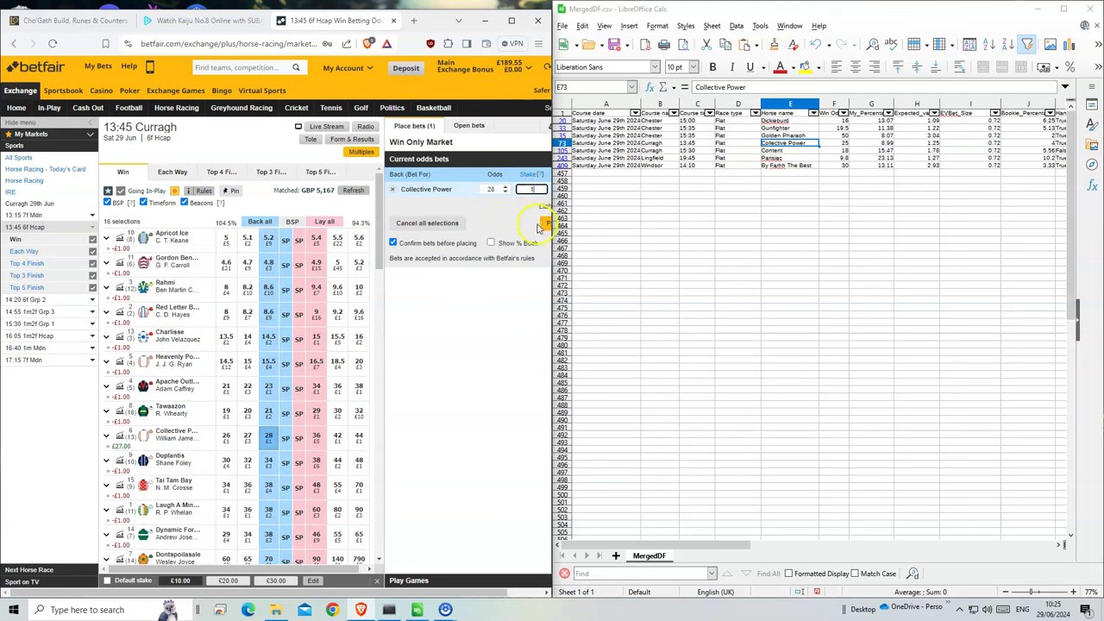
pyautogui.click(545, 221)
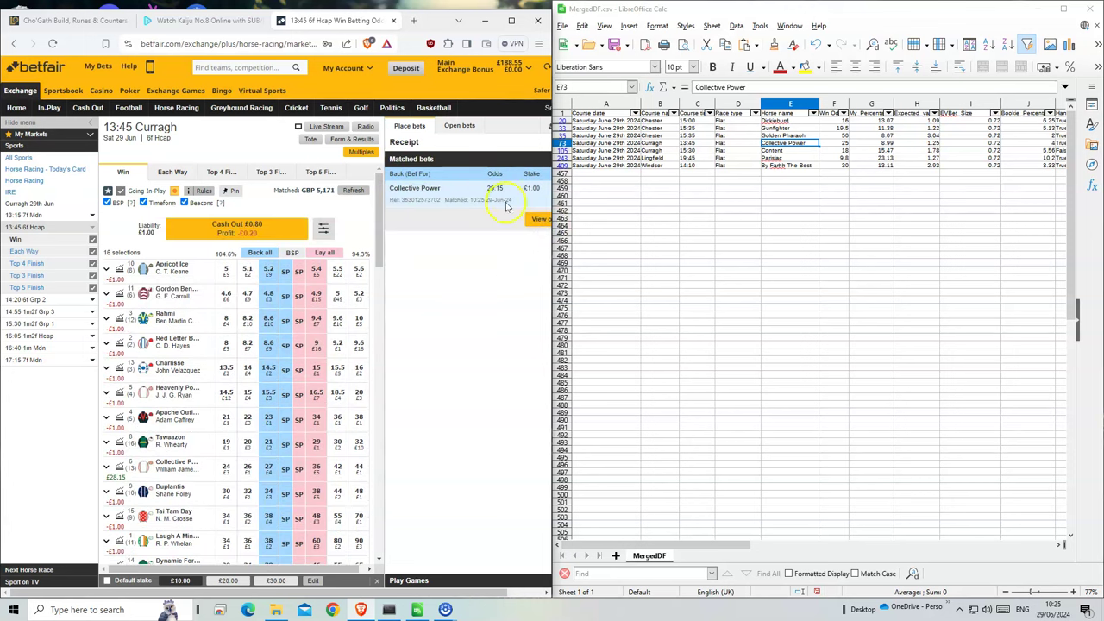
# Place an unmatched £1 back bet on Content at odds 18 in the 15:30 Curragh race
pyautogui.click(832, 150)
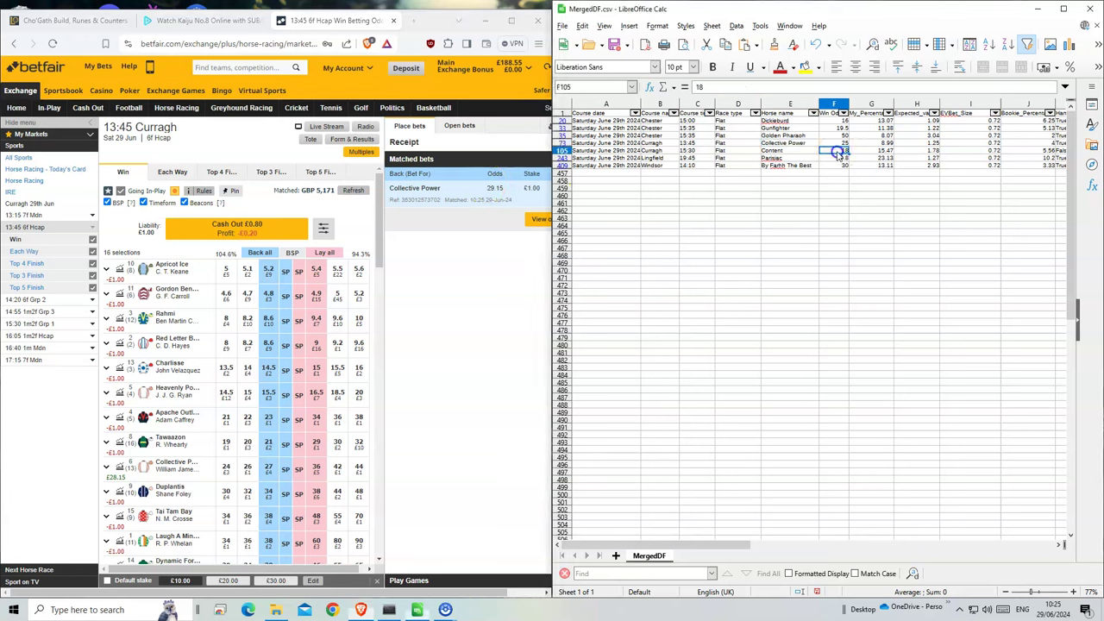
pyautogui.click(30, 323)
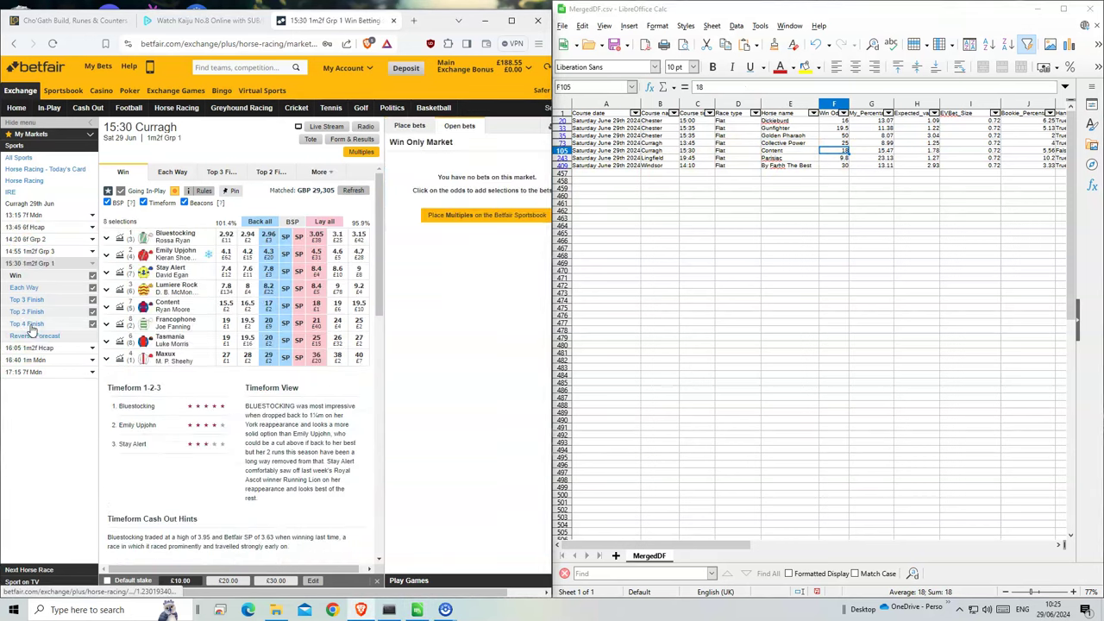
pyautogui.click(269, 306)
pyautogui.click(494, 189)
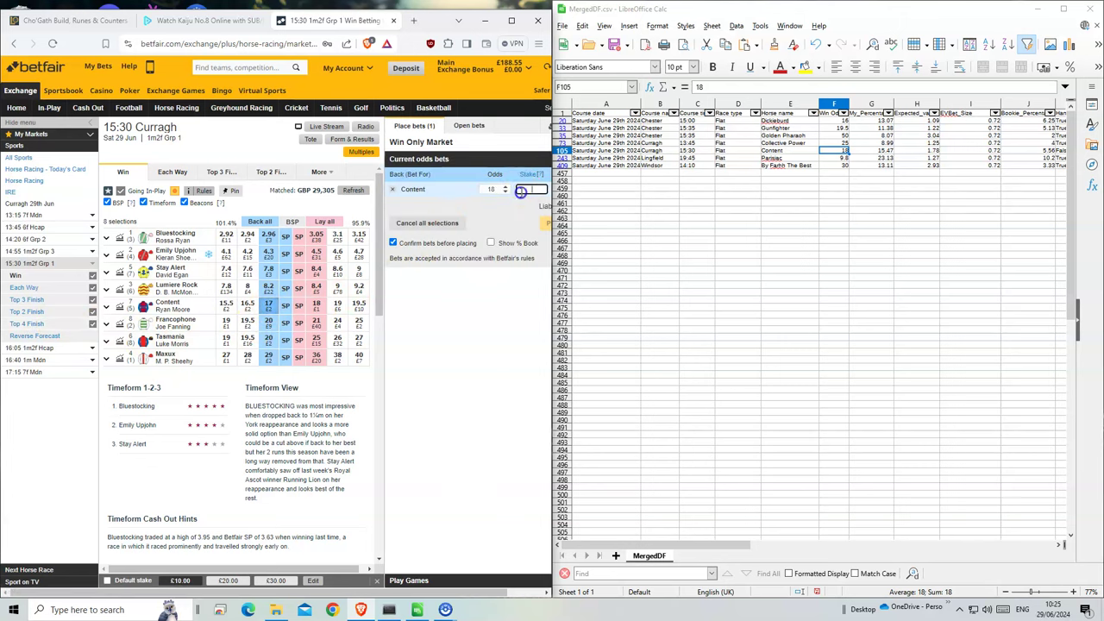
pyautogui.write('1')
pyautogui.click(541, 223)
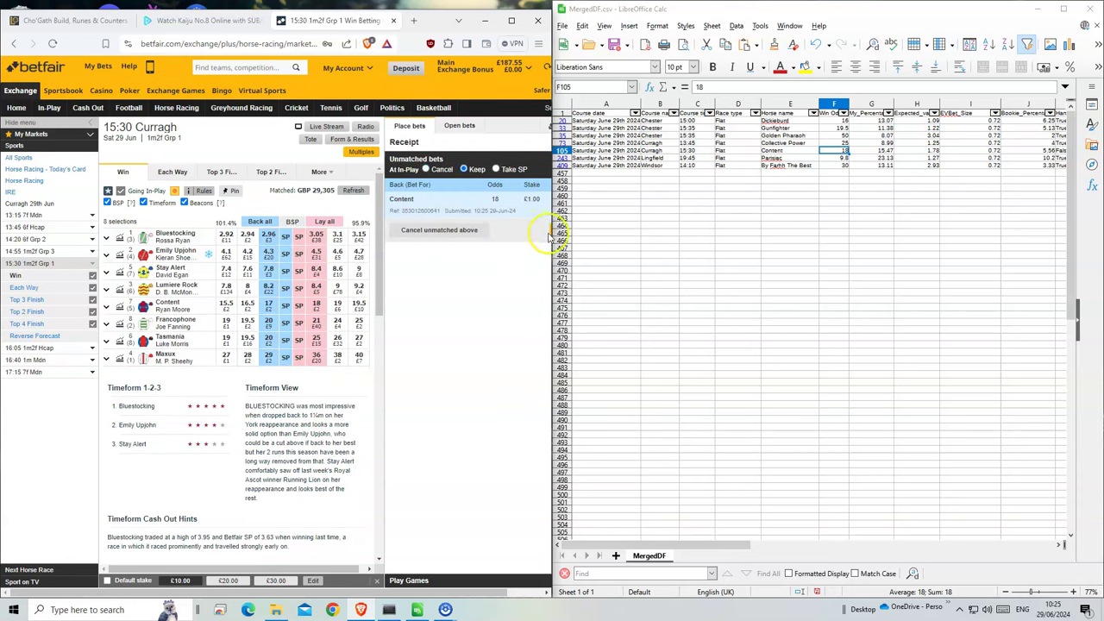
pyautogui.moveTo(550, 236); pyautogui.dragTo(562, 230)
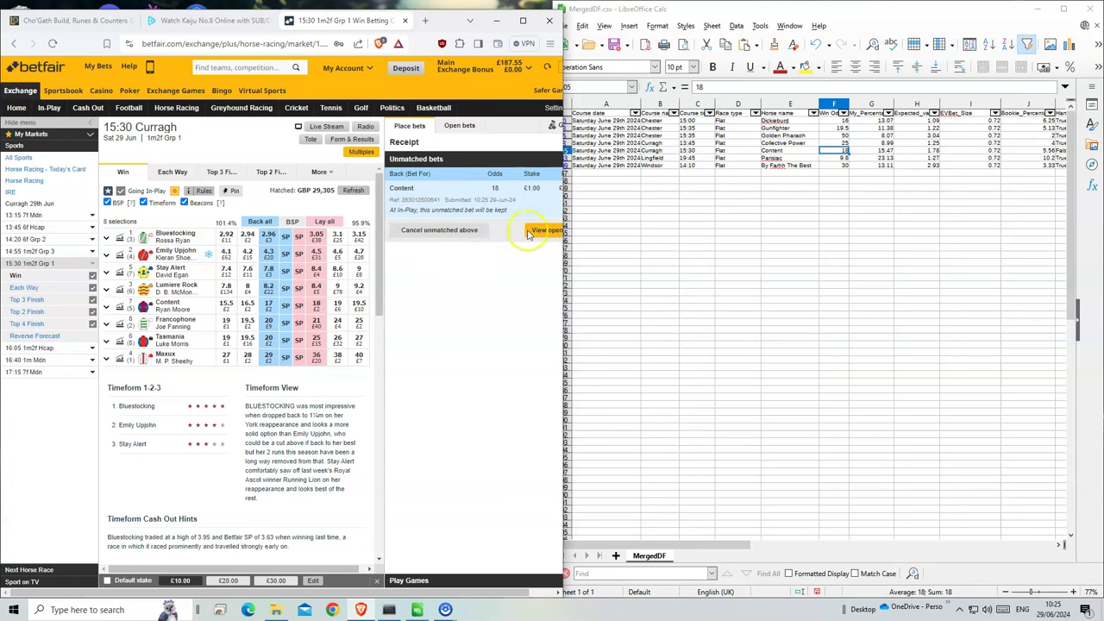
# Back Parisiac for £1 in the 19:45 Lingfield race, matched at 11
pyautogui.click(834, 160)
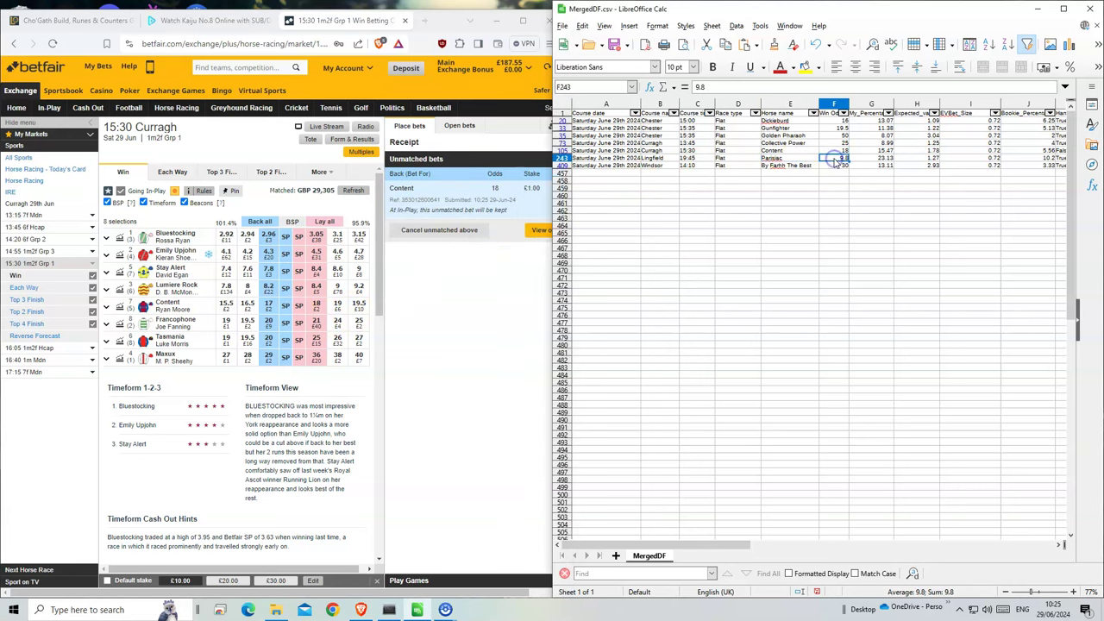
pyautogui.click(170, 113)
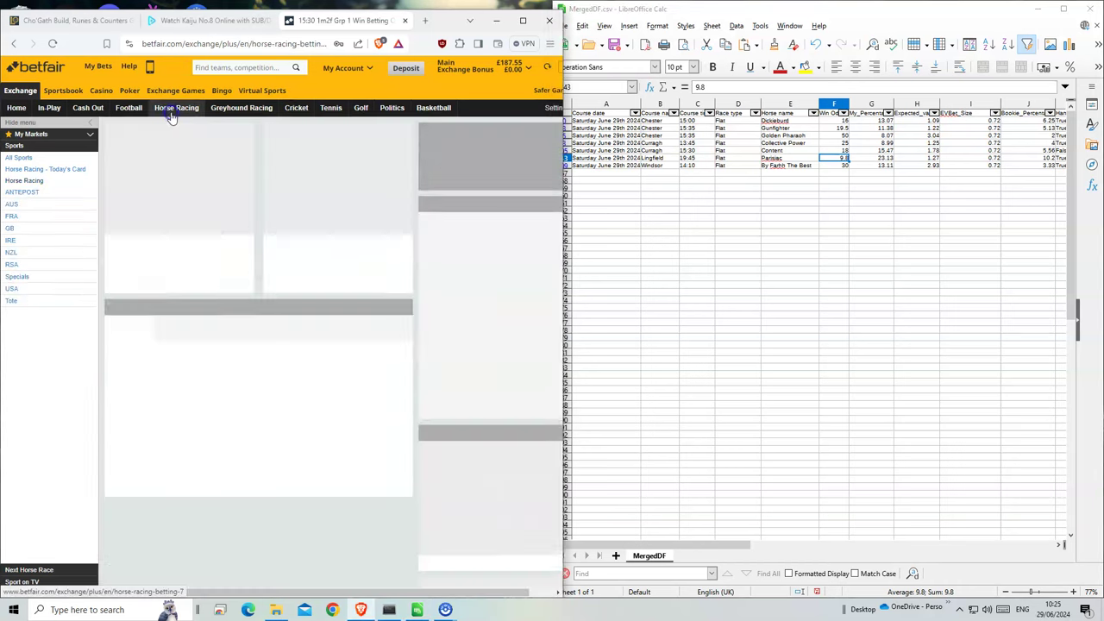
pyautogui.scroll(-1, 242, 483)
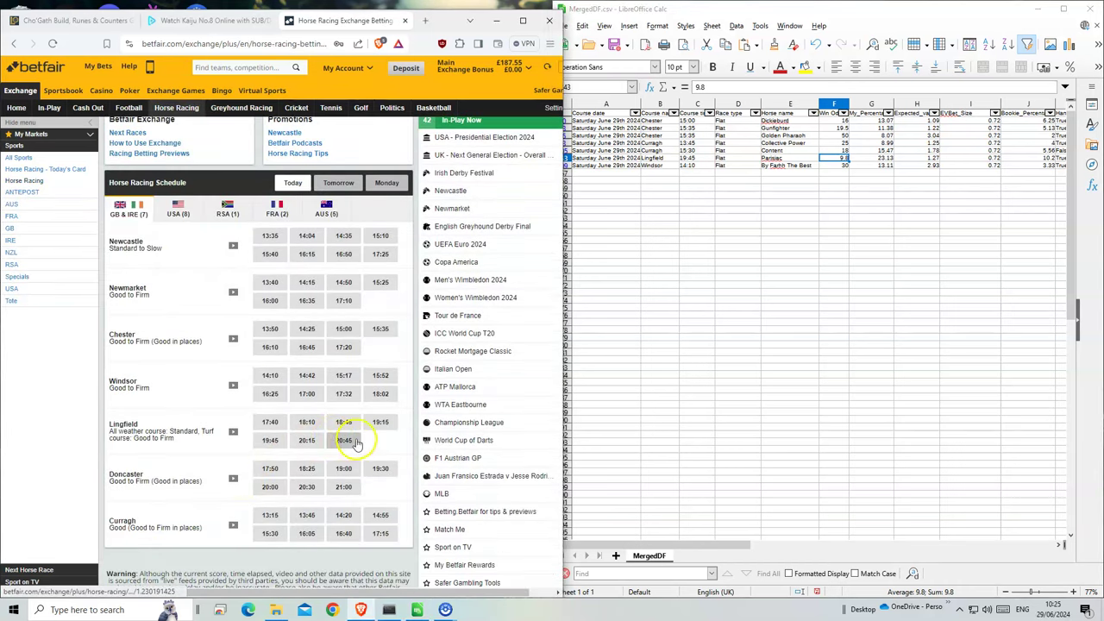
pyautogui.click(278, 442)
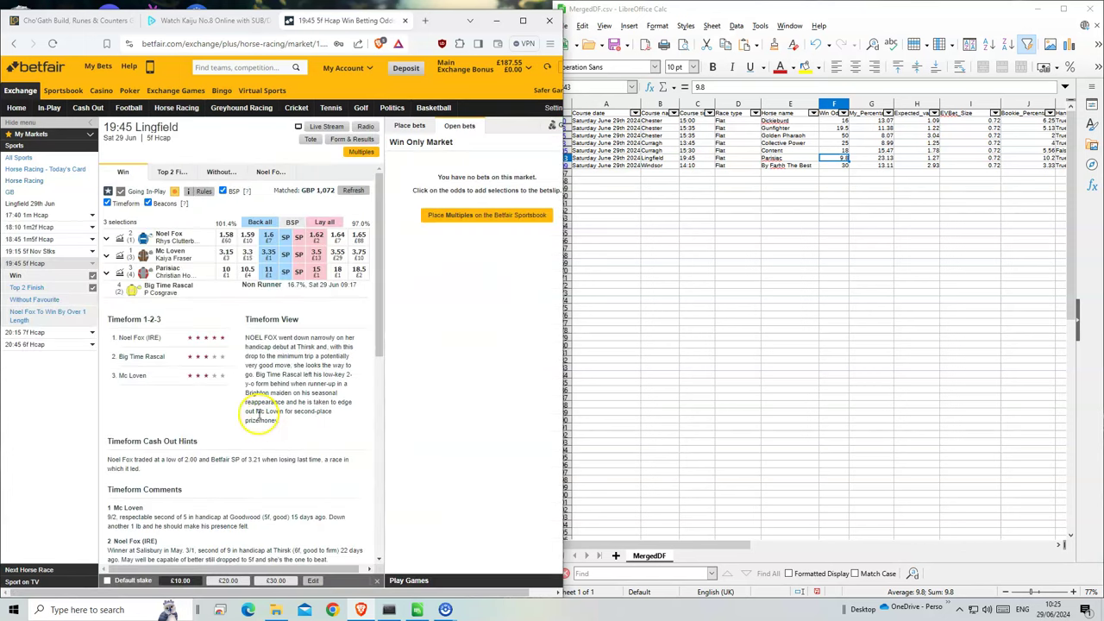
pyautogui.click(268, 269)
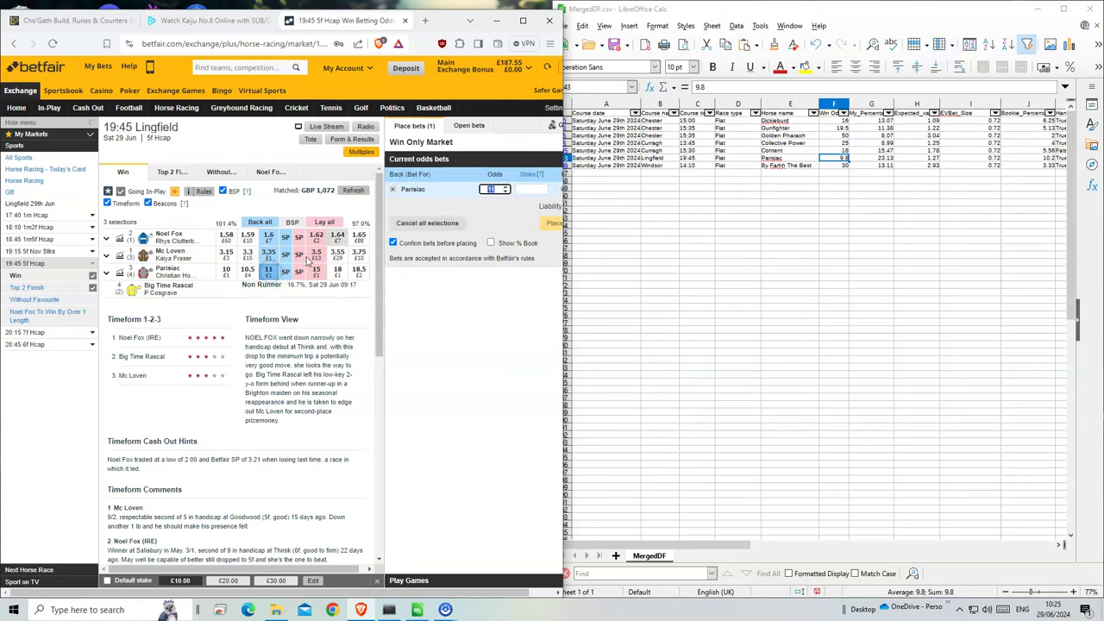
pyautogui.click(531, 188)
pyautogui.write('1')
pyautogui.click(547, 223)
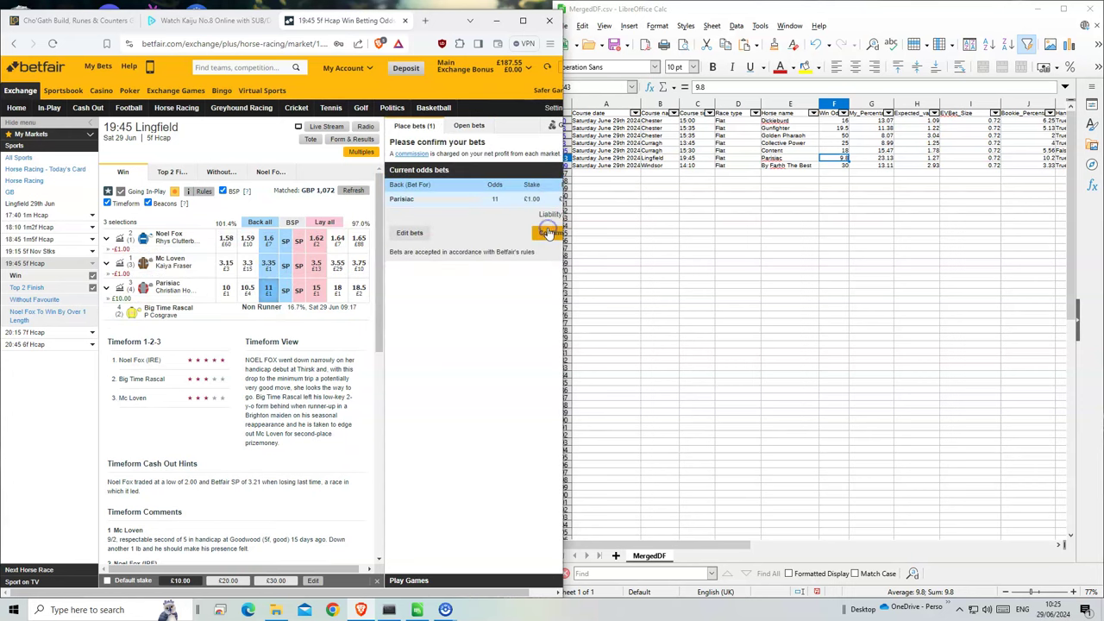
pyautogui.click(808, 165)
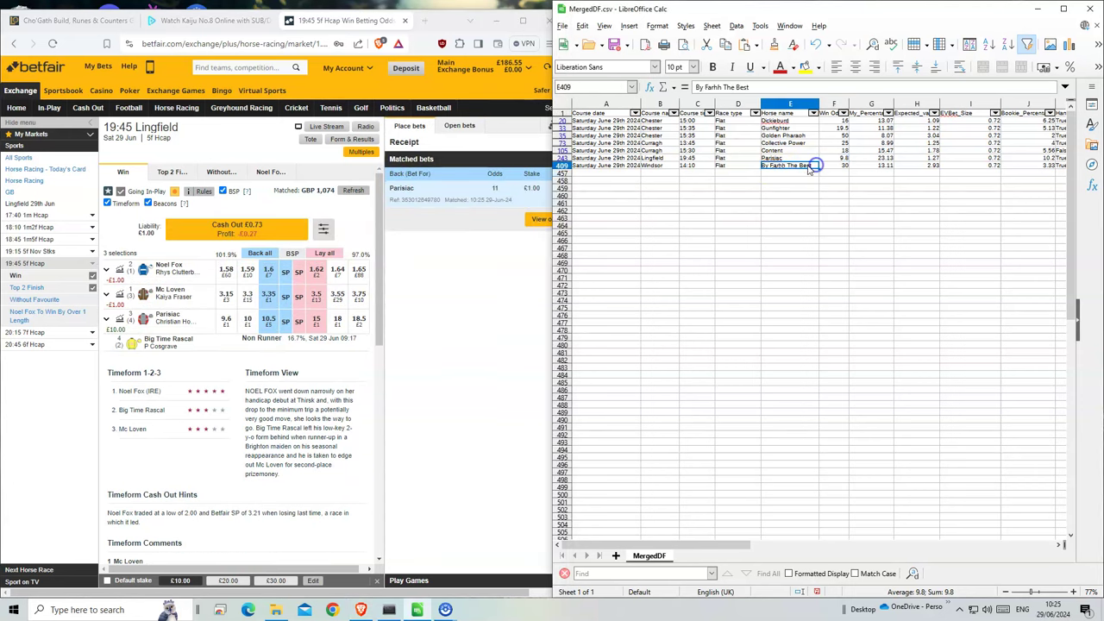
# Back By Farhh The Best for £1 at 32 in the 14:10 Windsor race
pyautogui.click(177, 107)
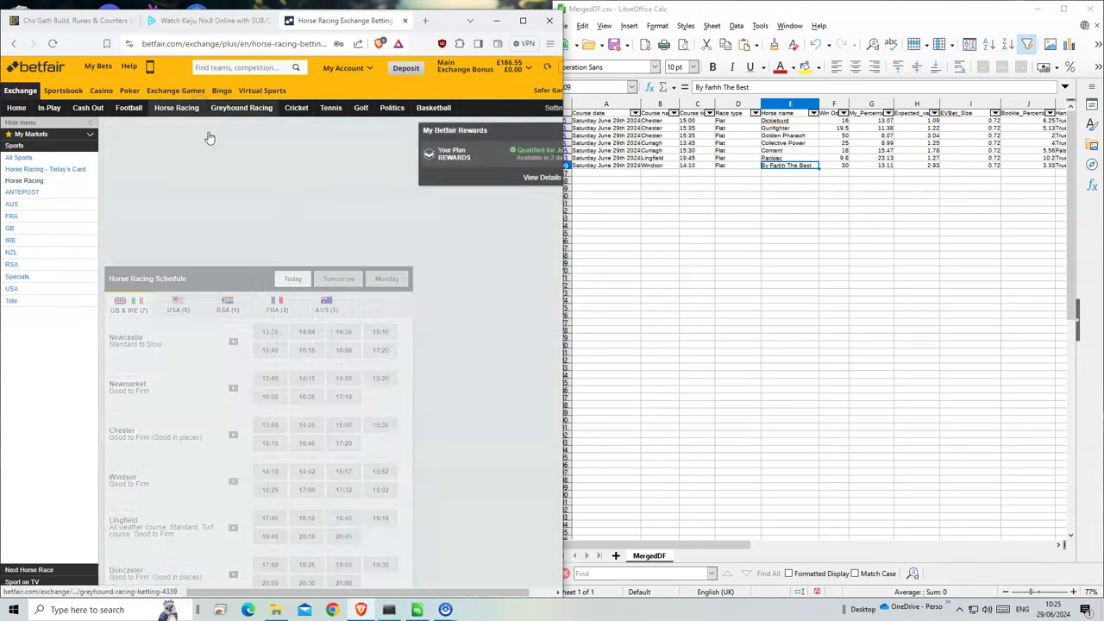
pyautogui.click(267, 471)
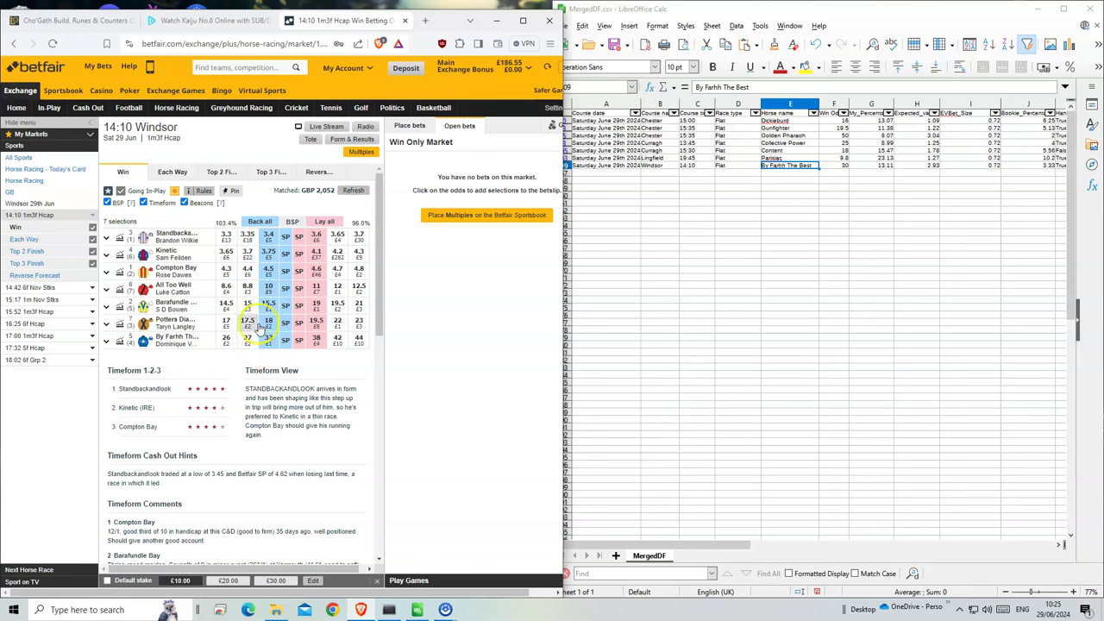
pyautogui.click(269, 340)
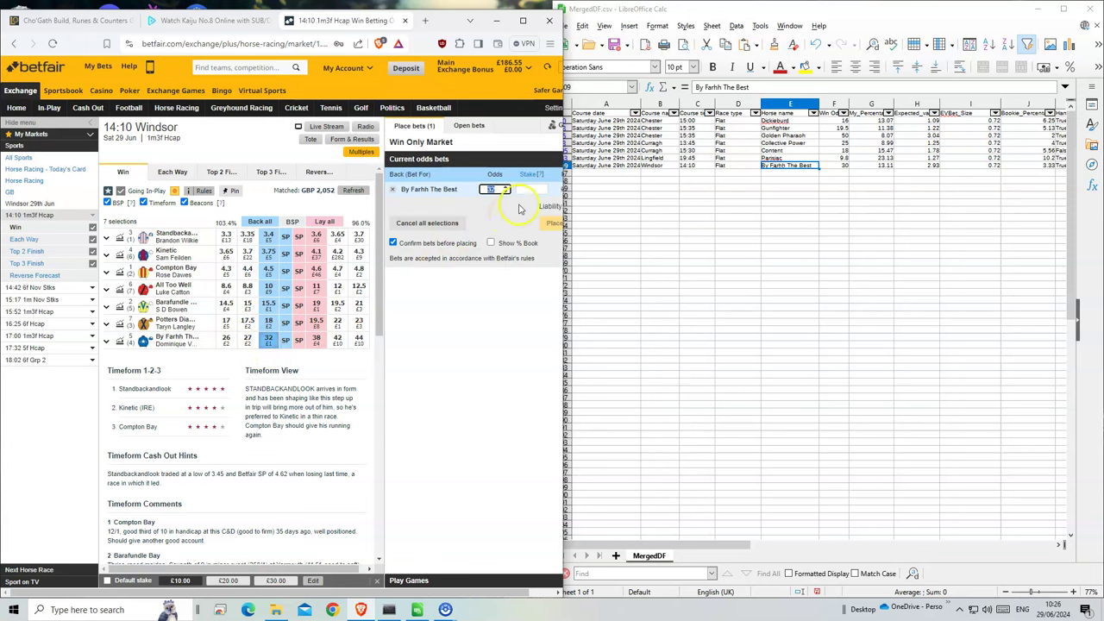
pyautogui.write('1')
pyautogui.click(550, 223)
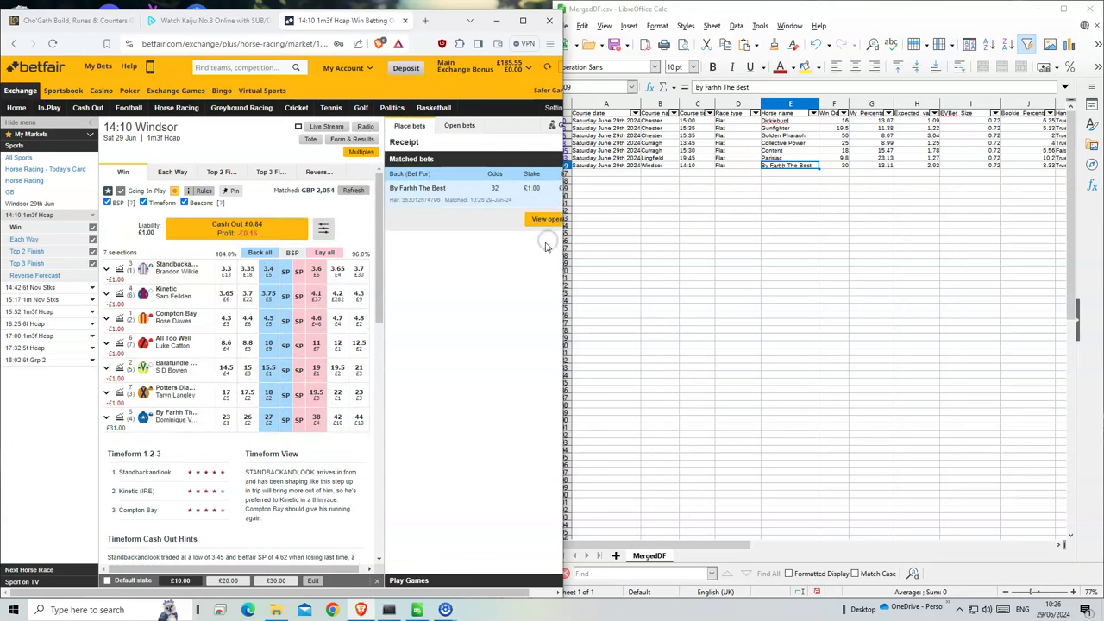
pyautogui.click(737, 442)
# Refilter Calc columns O and P to keep only Bet rows, leaving five horses
pyautogui.moveTo(733, 545); pyautogui.dragTo(898, 545)
pyautogui.click(816, 113)
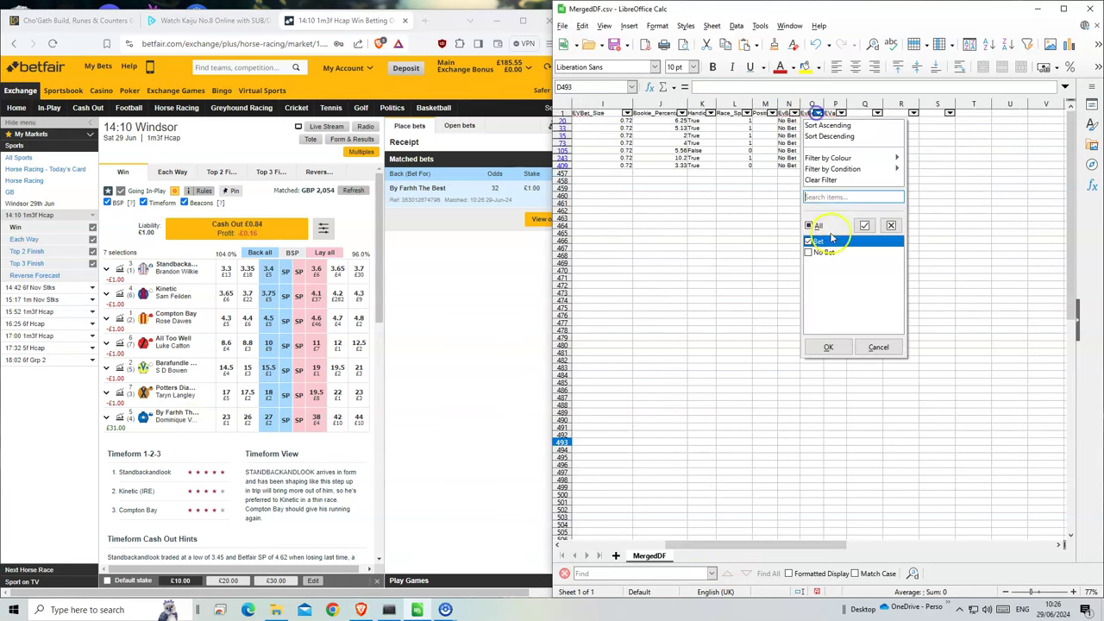
pyautogui.click(819, 231)
pyautogui.click(837, 352)
pyautogui.click(840, 113)
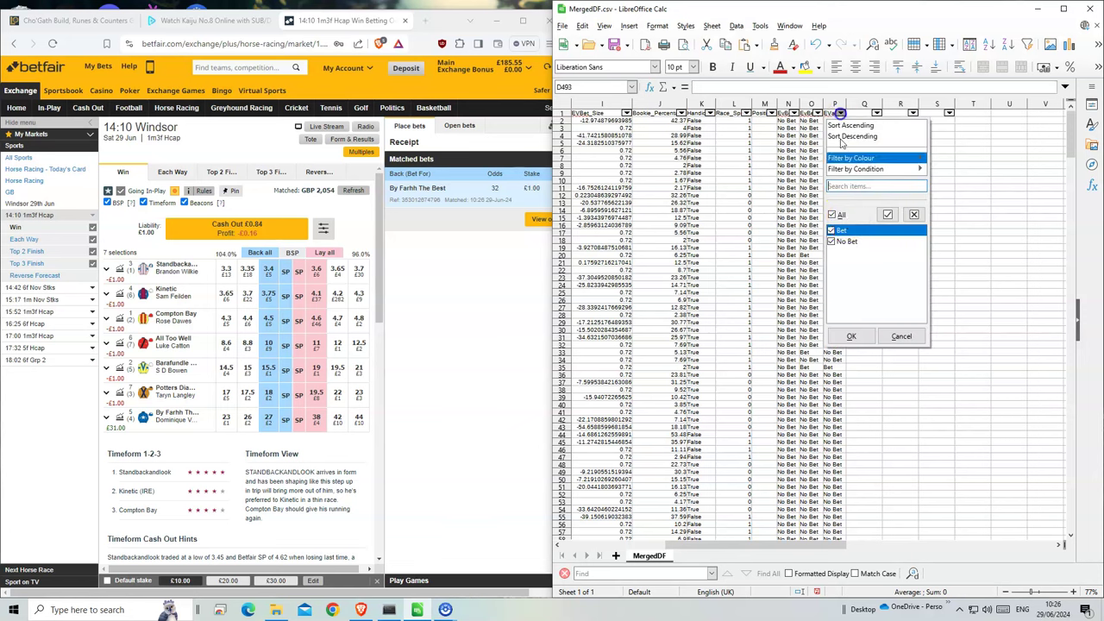
pyautogui.click(849, 238)
pyautogui.click(858, 339)
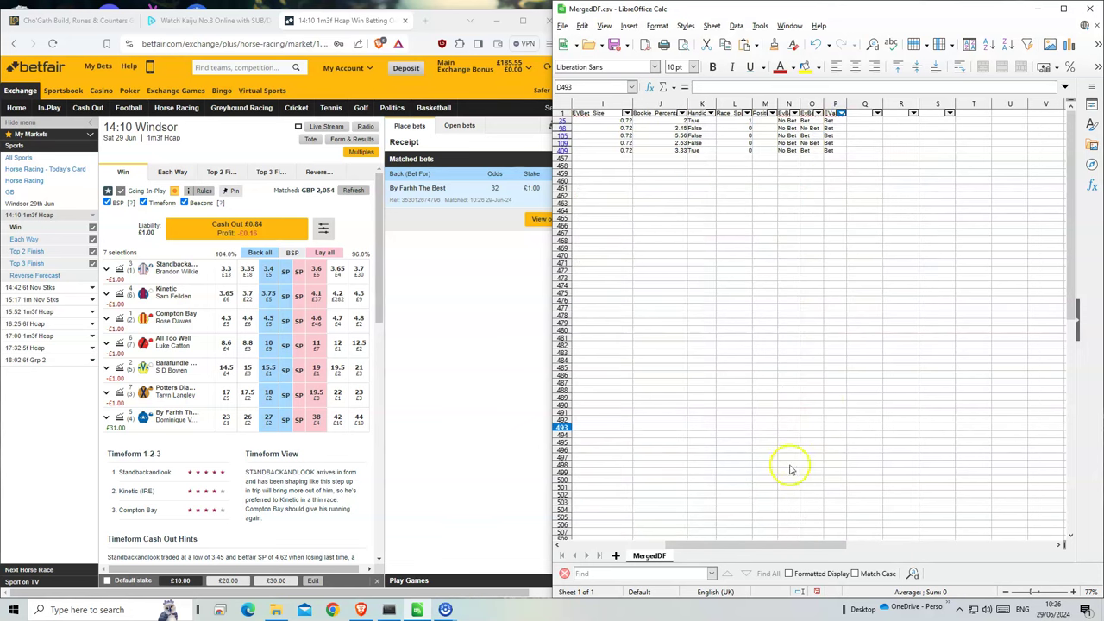
pyautogui.moveTo(771, 545); pyautogui.dragTo(601, 543)
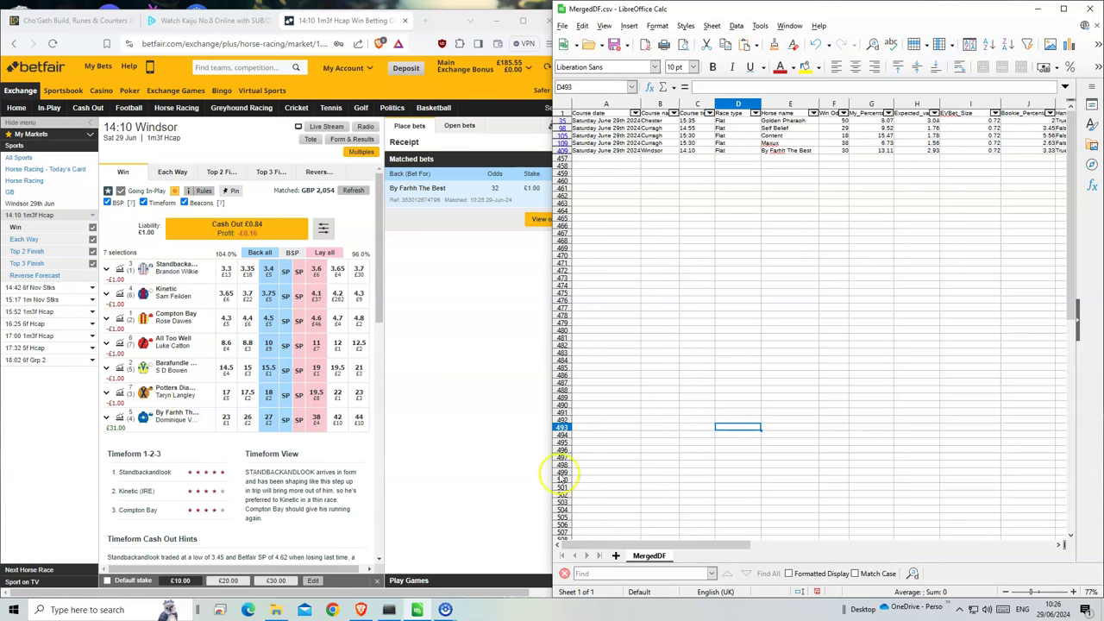
# Back By Farhh The Best again for £1, matched at 30
pyautogui.click(264, 422)
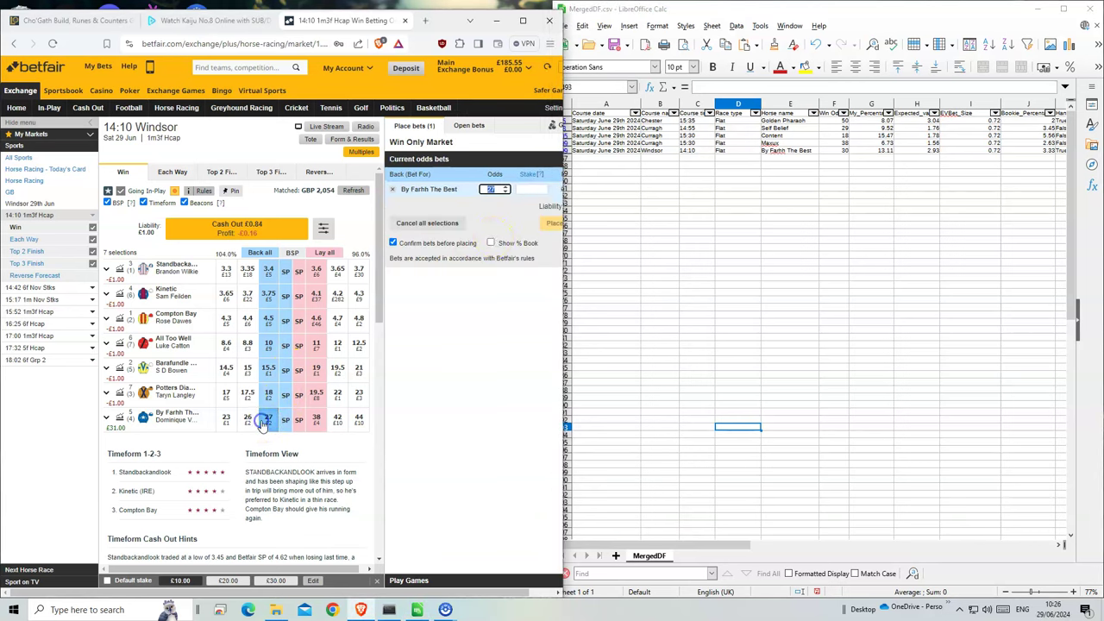
pyautogui.click(521, 190)
pyautogui.write('1')
pyautogui.click(543, 220)
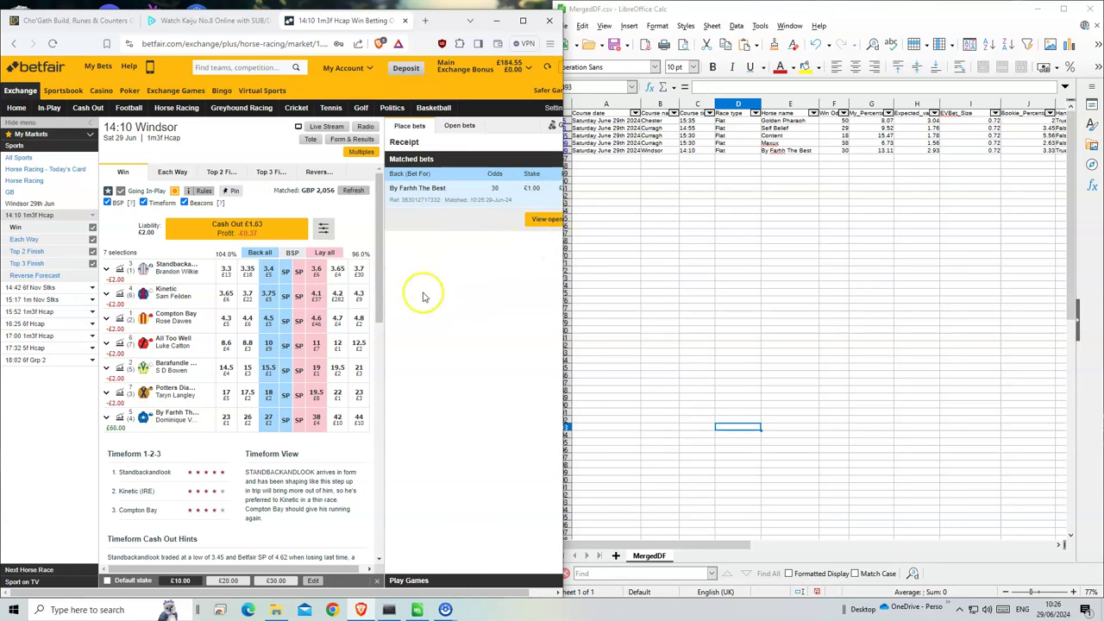
pyautogui.click(776, 143)
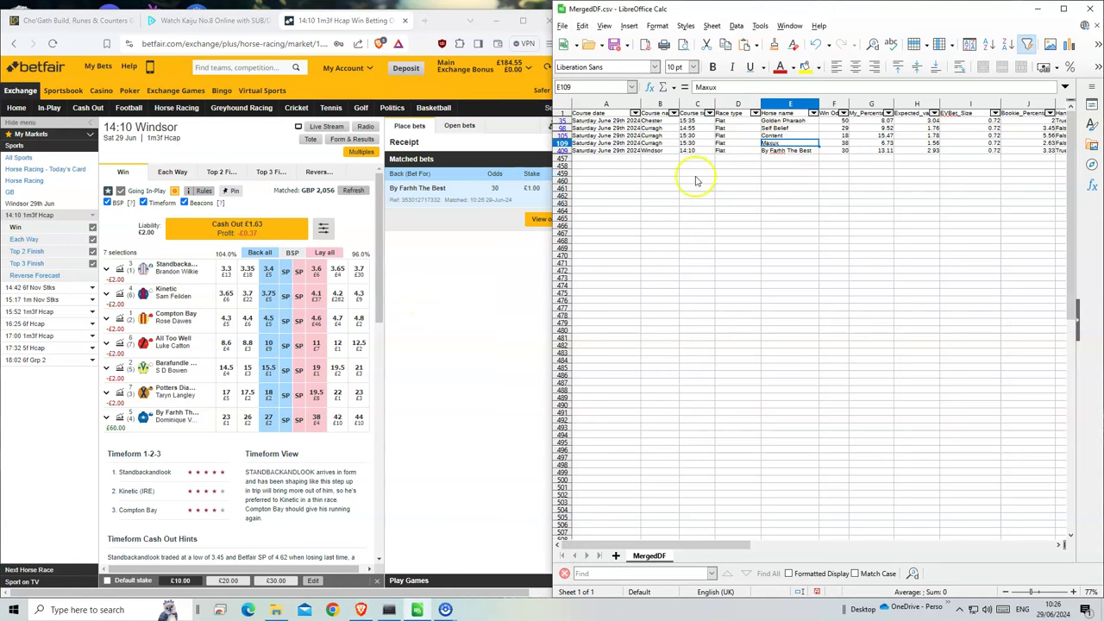
pyautogui.click(194, 115)
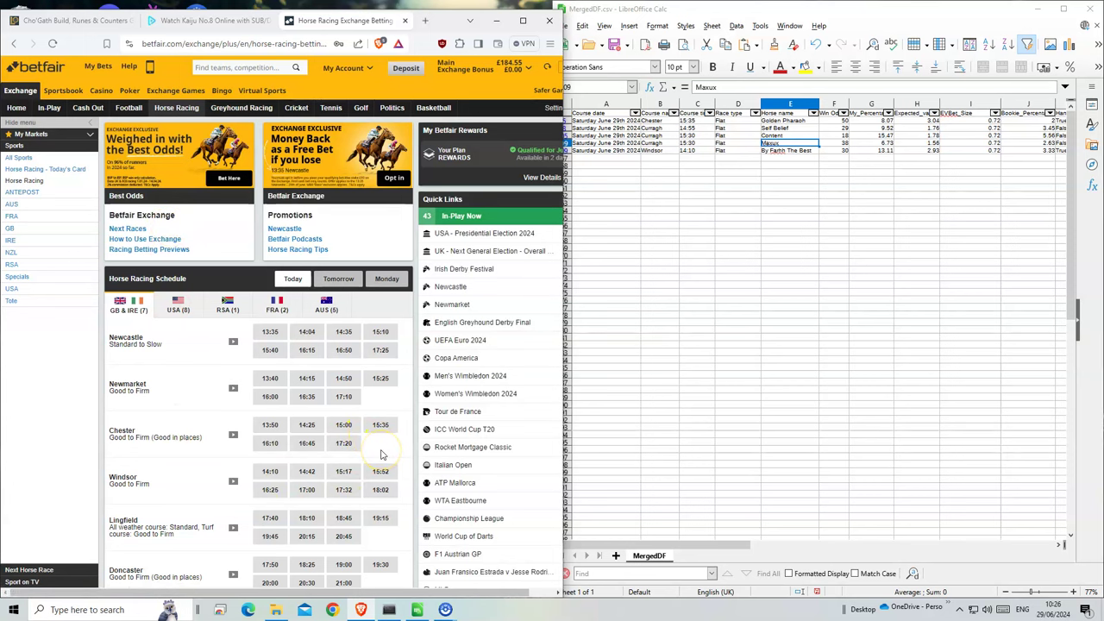
# Add back selections for Maxux and Content in the 15:30 Curragh market
pyautogui.scroll(-1, 345, 488)
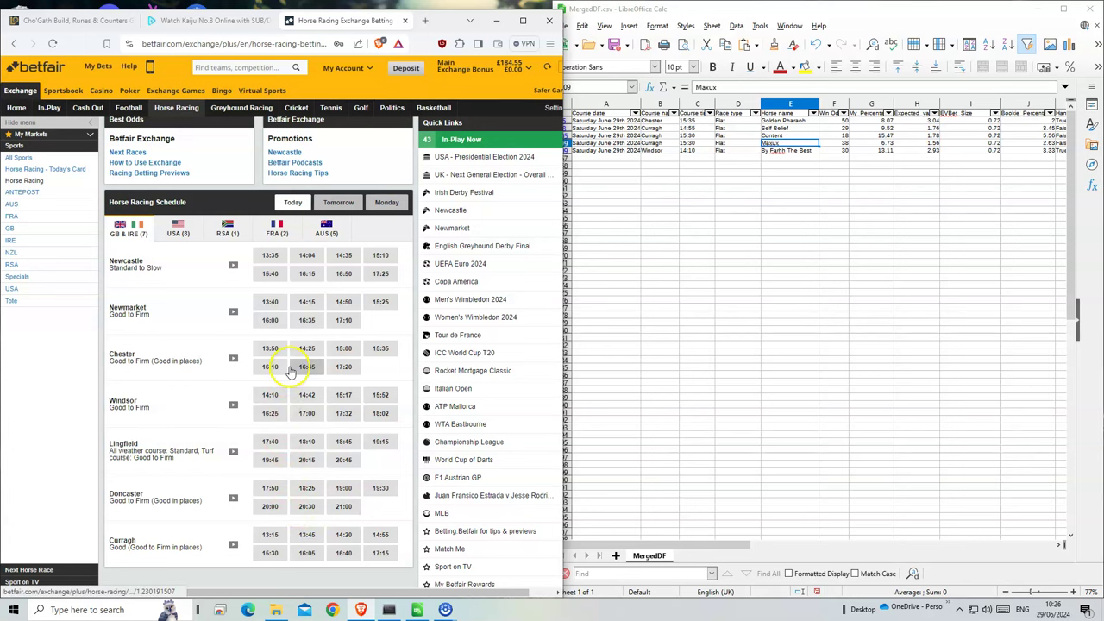
pyautogui.click(274, 553)
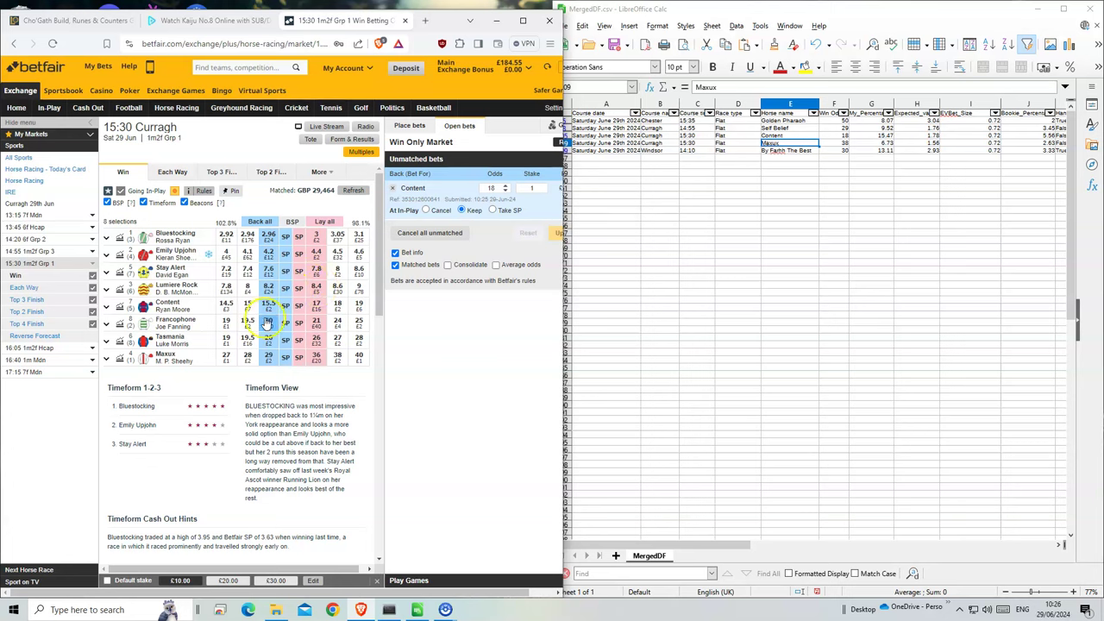
pyautogui.click(268, 361)
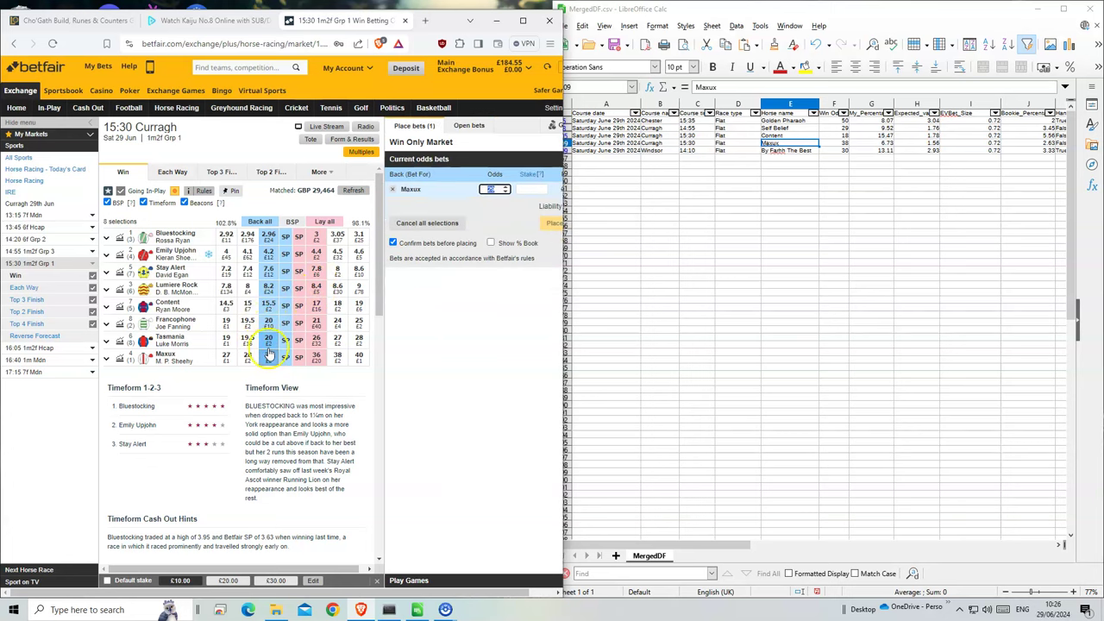
pyautogui.click(269, 306)
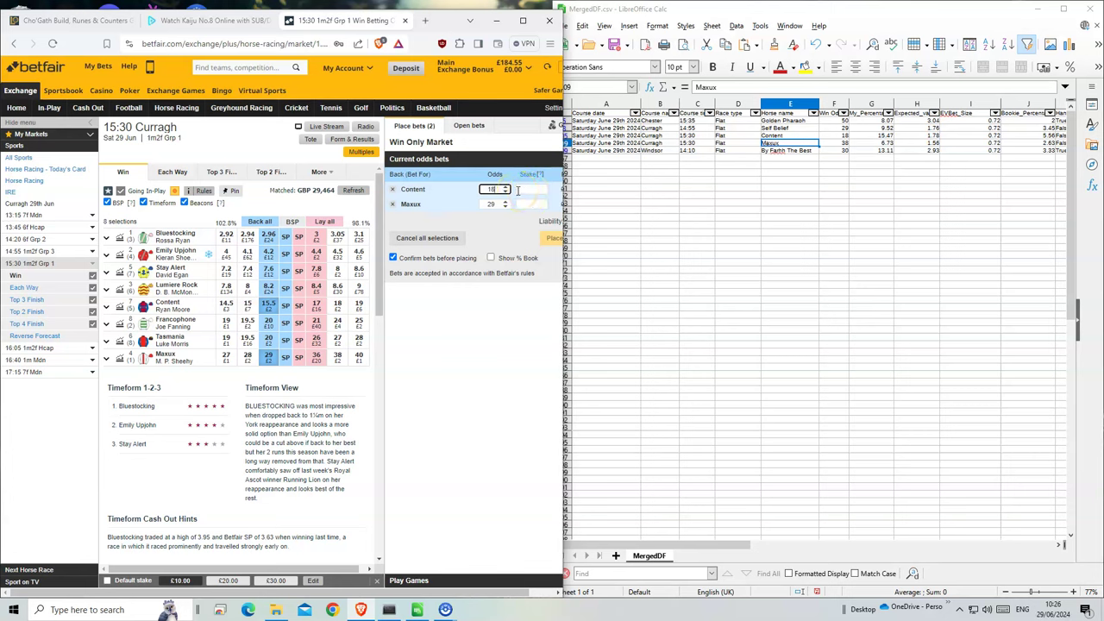
# Stake £1 on each, place both bets, and keep them unmatched at in-play
pyautogui.click(528, 192)
pyautogui.write('1')
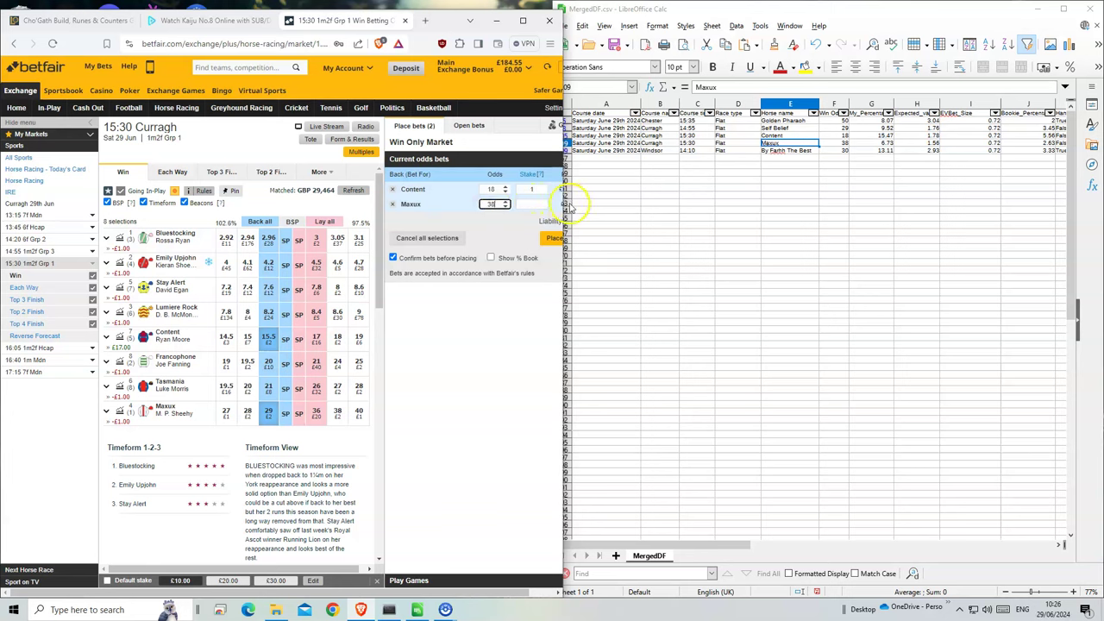
pyautogui.click(534, 207)
pyautogui.write('1')
pyautogui.click(552, 238)
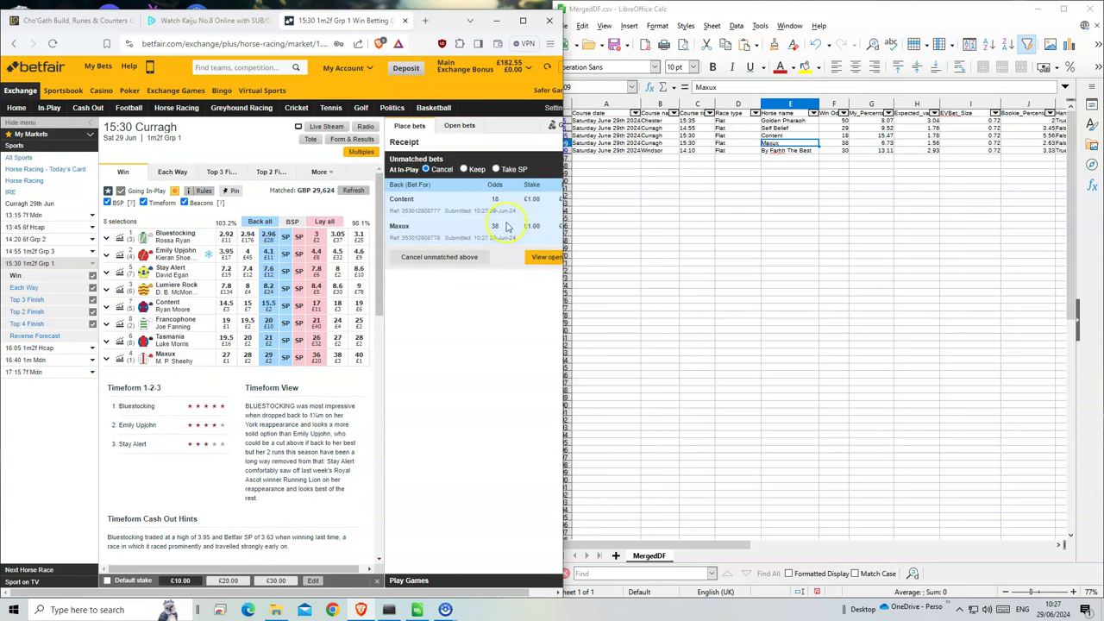
pyautogui.click(468, 170)
pyautogui.click(552, 258)
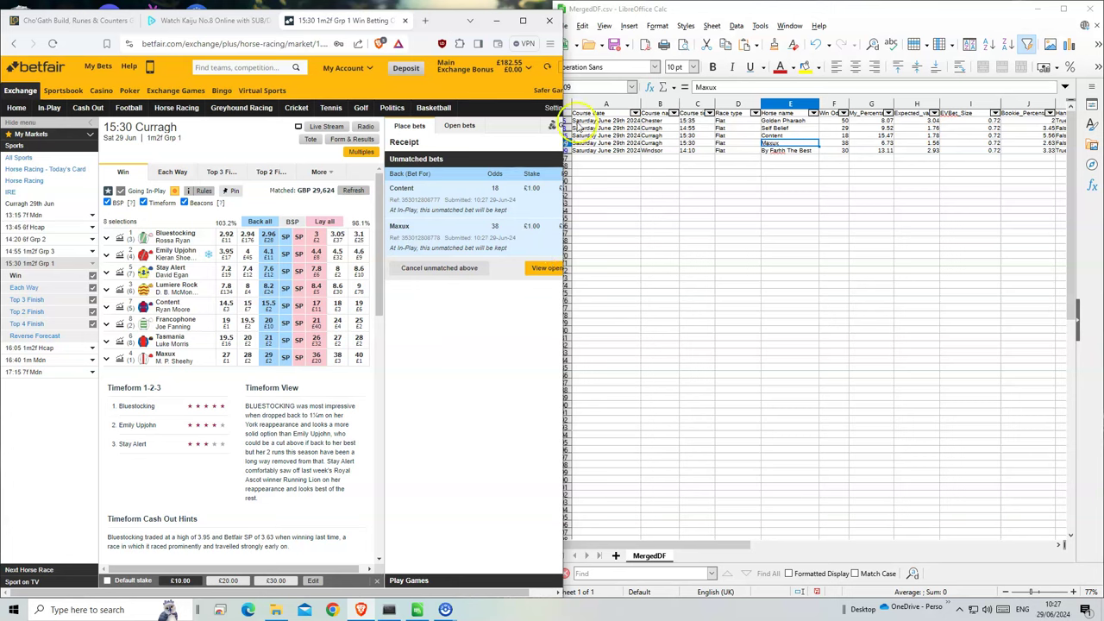
# Back Self Belief for £1 at 32 in the 14:55 Curragh race
pyautogui.click(694, 128)
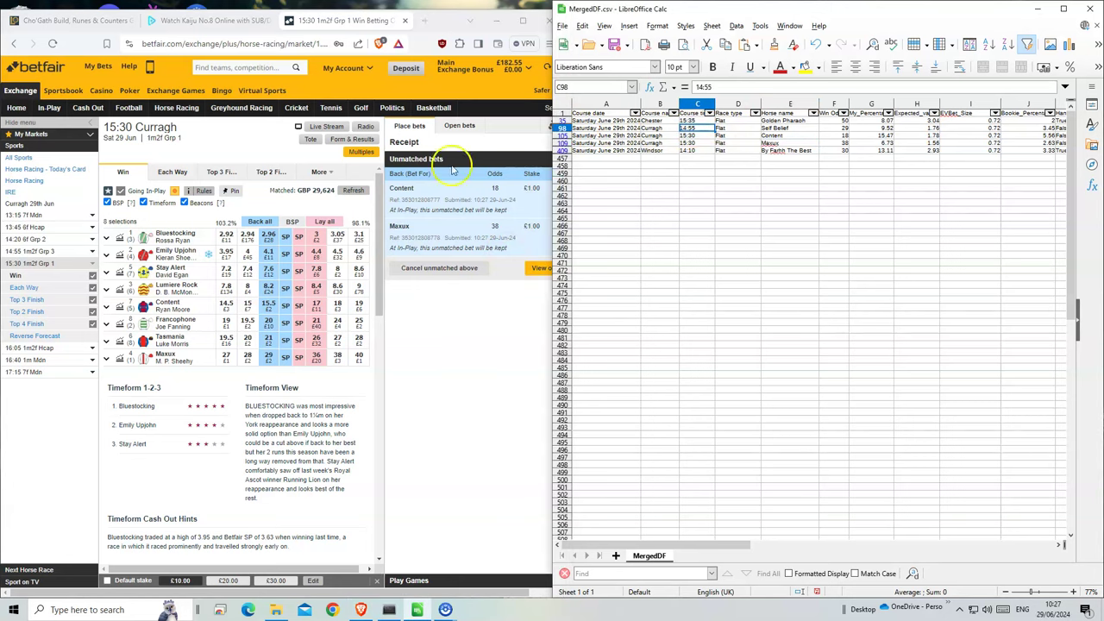
pyautogui.click(31, 251)
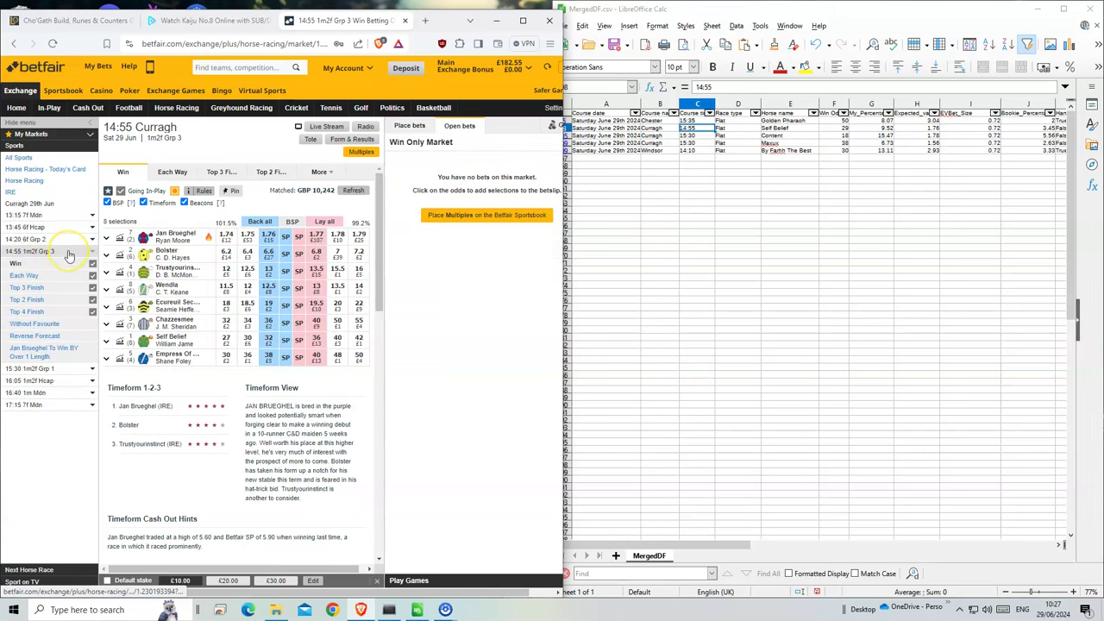
pyautogui.click(271, 342)
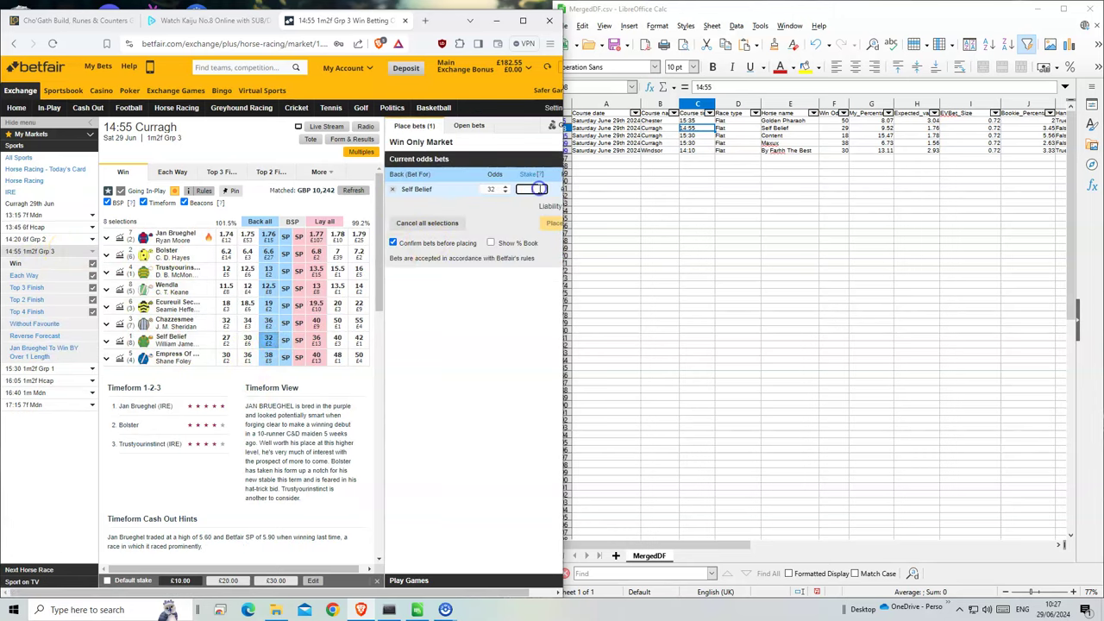
pyautogui.write('1')
pyautogui.click(550, 228)
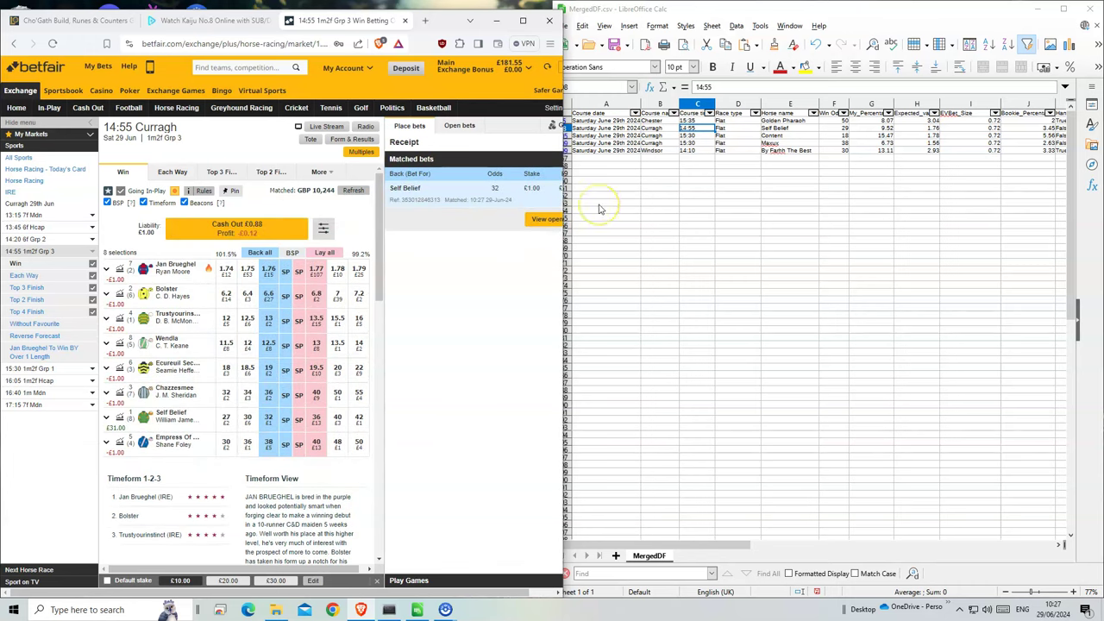
pyautogui.click(489, 199)
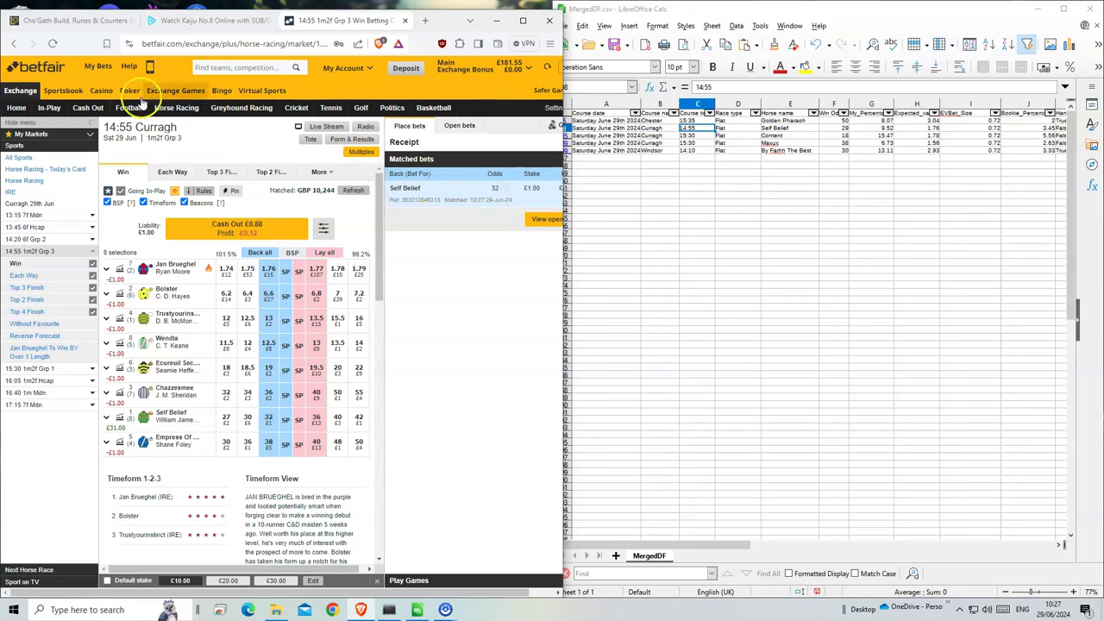
# Back Golden Pharaoh at 65 for £1 in Chester 15:35, keeping the unmatched £0.33 in-play
pyautogui.click(175, 107)
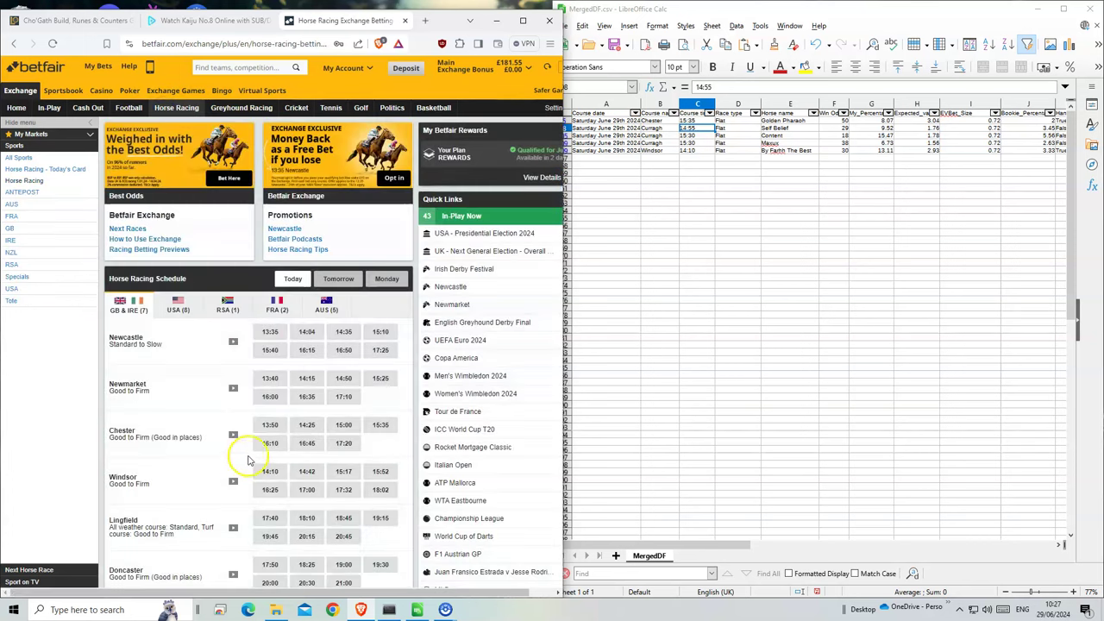
pyautogui.click(380, 427)
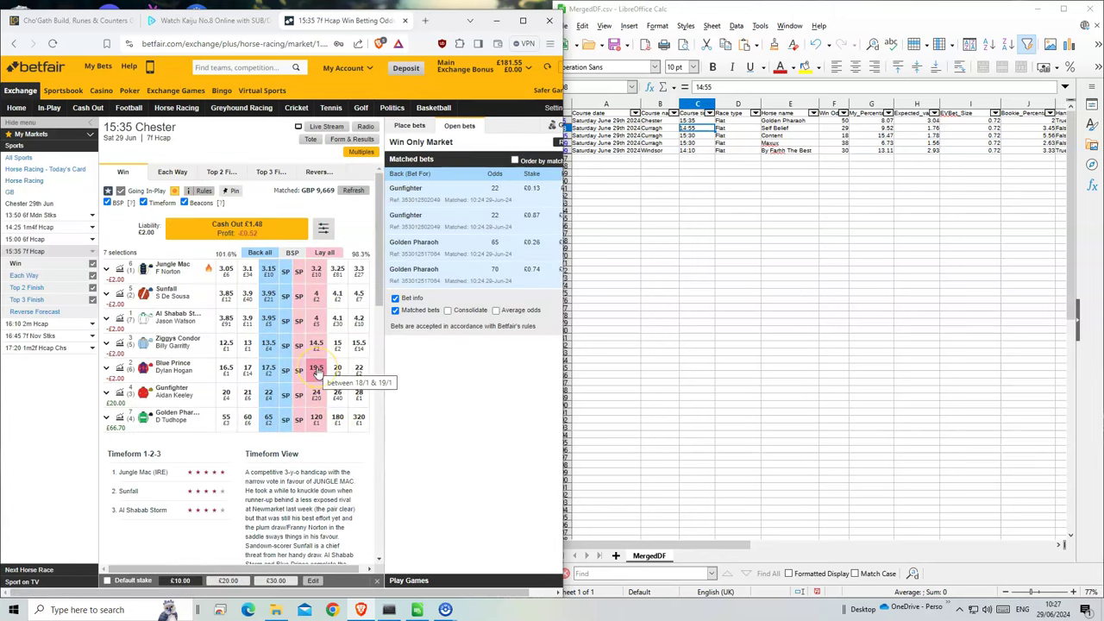
pyautogui.click(268, 420)
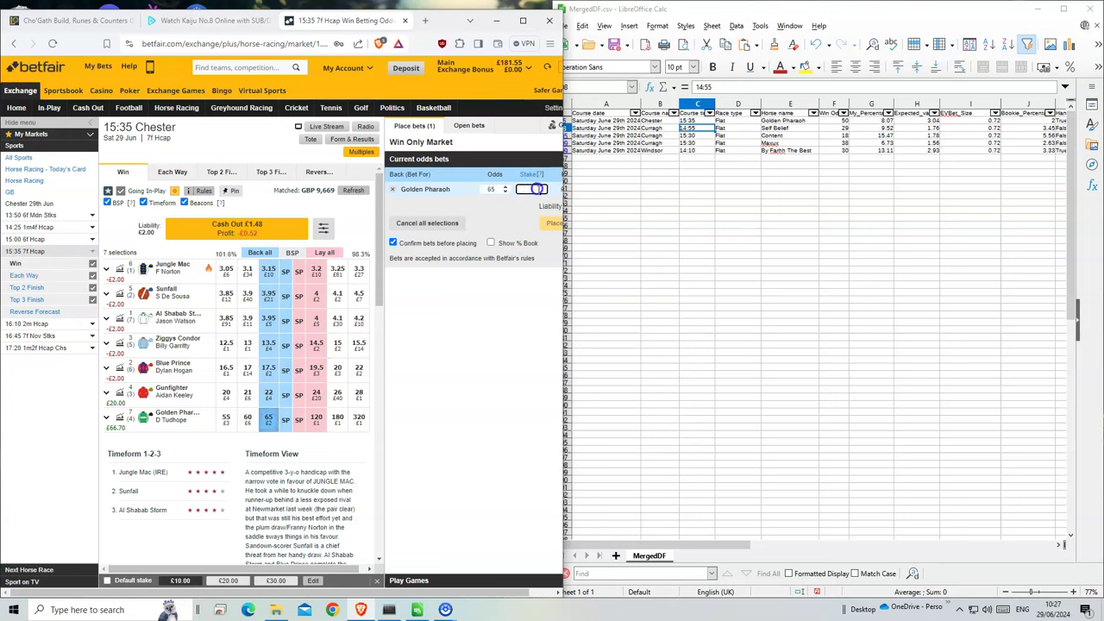
pyautogui.write('1')
pyautogui.click(552, 224)
pyautogui.click(551, 231)
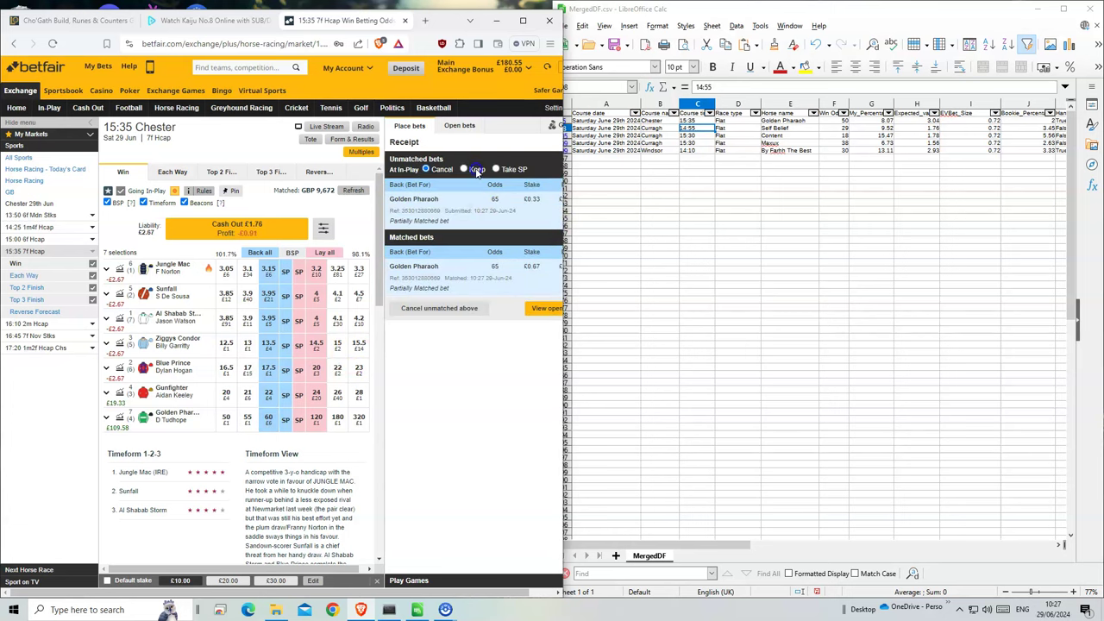
pyautogui.click(477, 170)
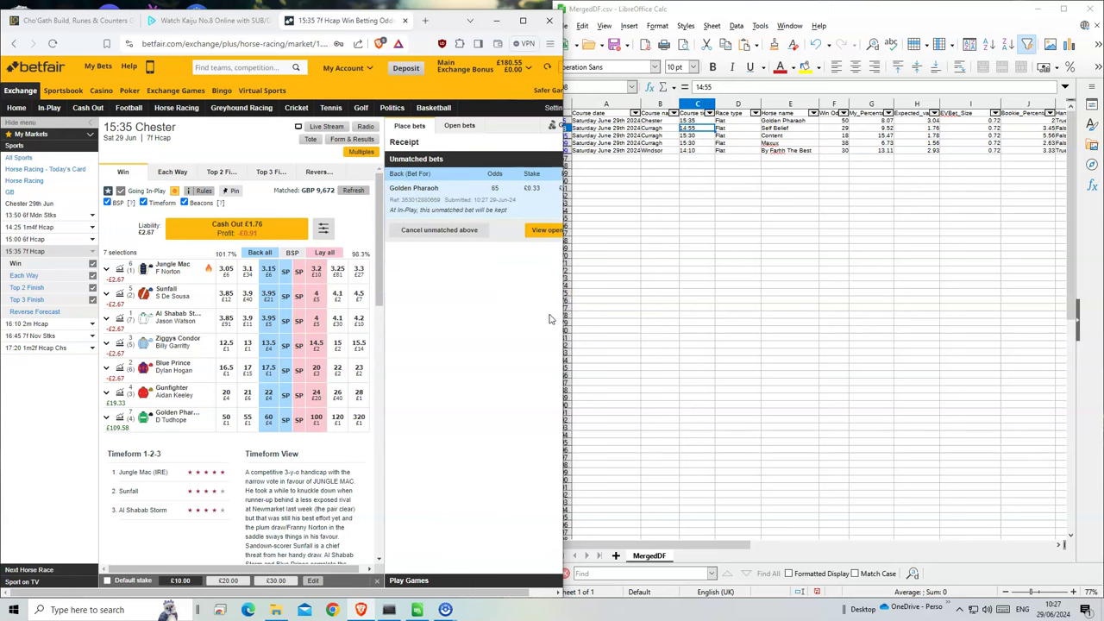
# Maximize the LibreOffice Calc MergedDF window to review the five-horse shortlist
pyautogui.click(1062, 8)
pyautogui.click(628, 184)
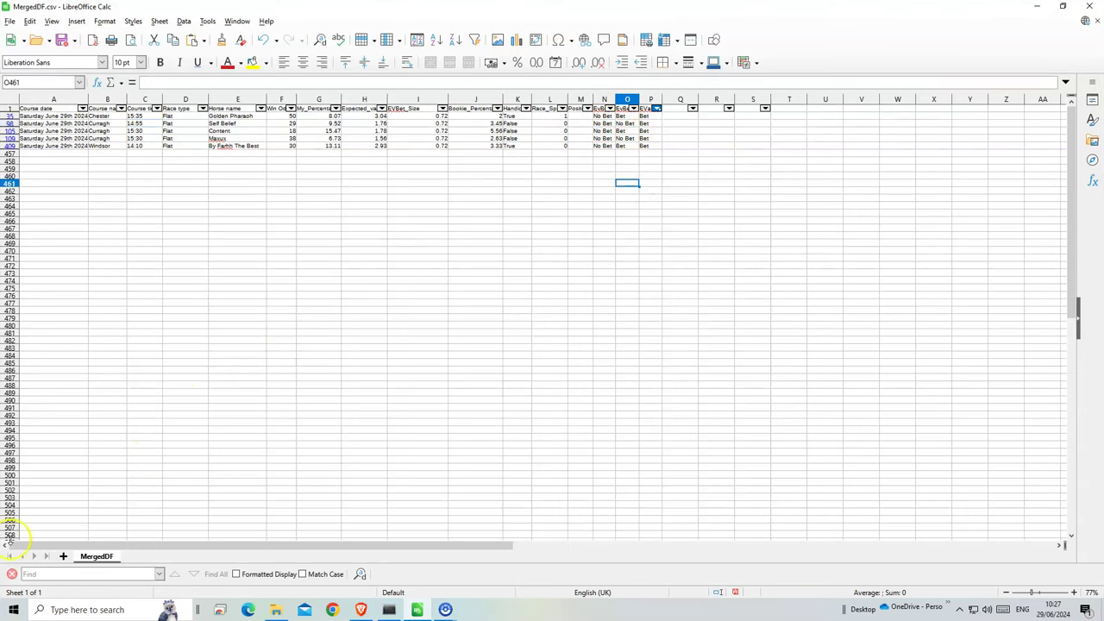